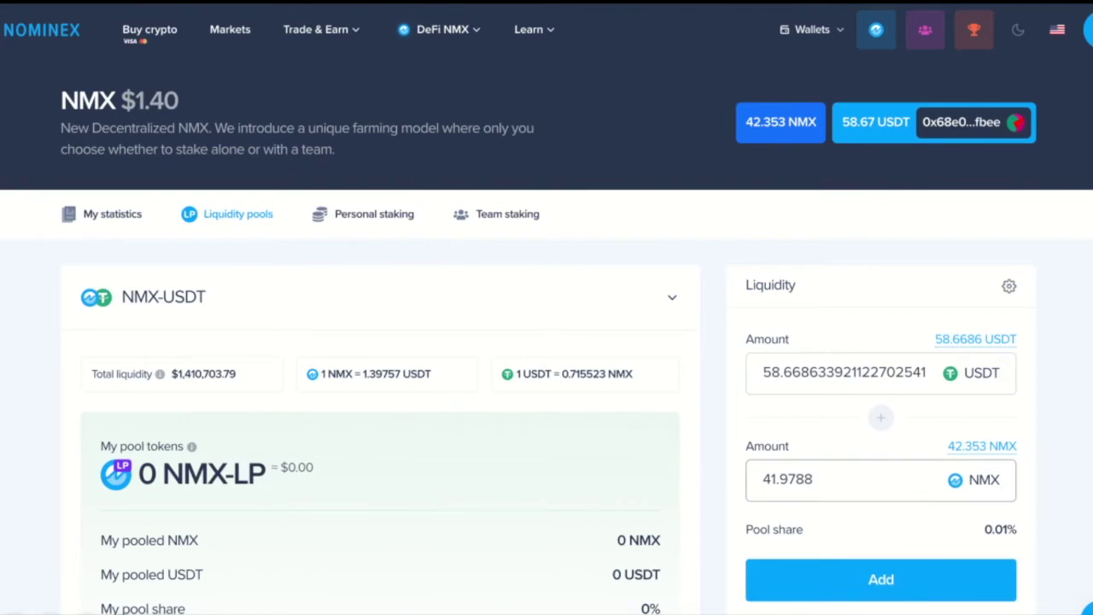
Step: Add 58.6686 USDT and 41.9788 NMX to the NMX-USDT liquidity pool and review the pooled amounts and pool share
{"action": "scroll", "coordinate": [912, 524], "scroll_direction": "down", "scroll_amount": 1}
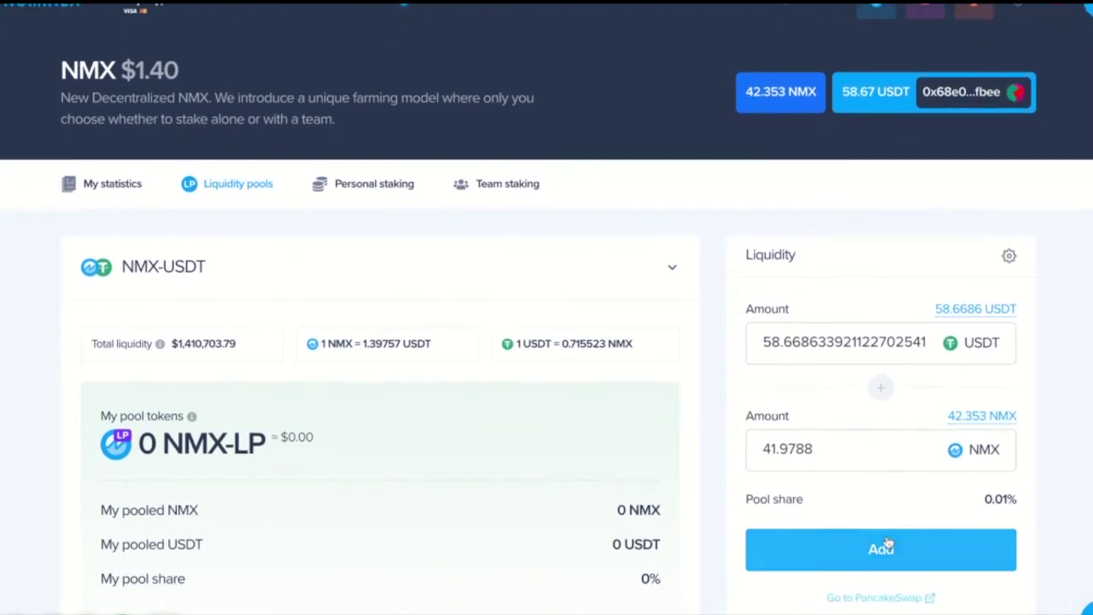
{"action": "left_click", "coordinate": [897, 548]}
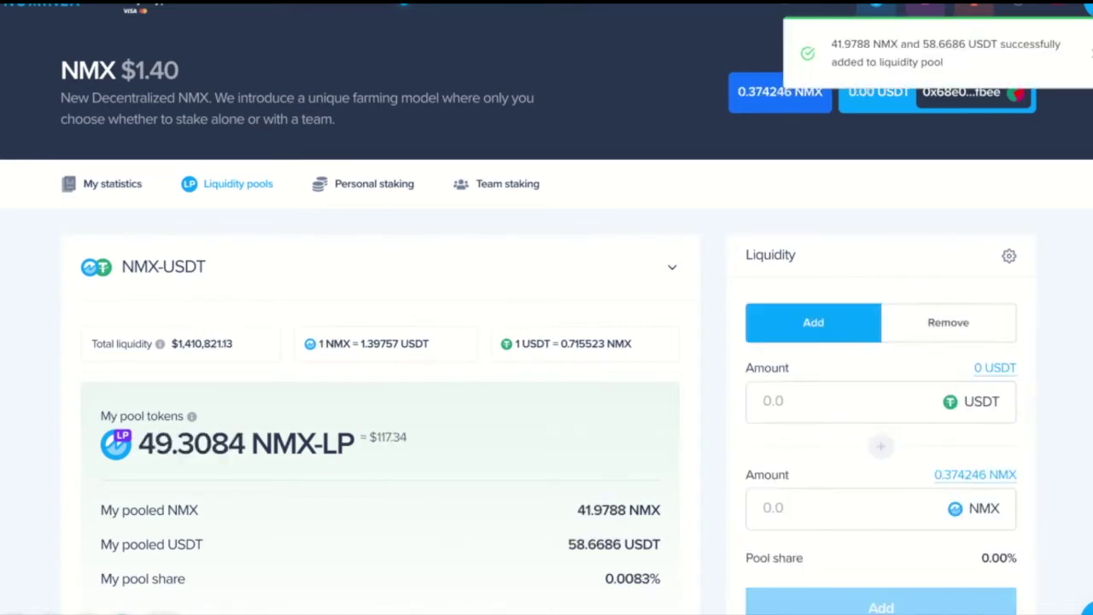
{"action": "scroll", "coordinate": [1052, 386], "scroll_direction": "down", "scroll_amount": 1}
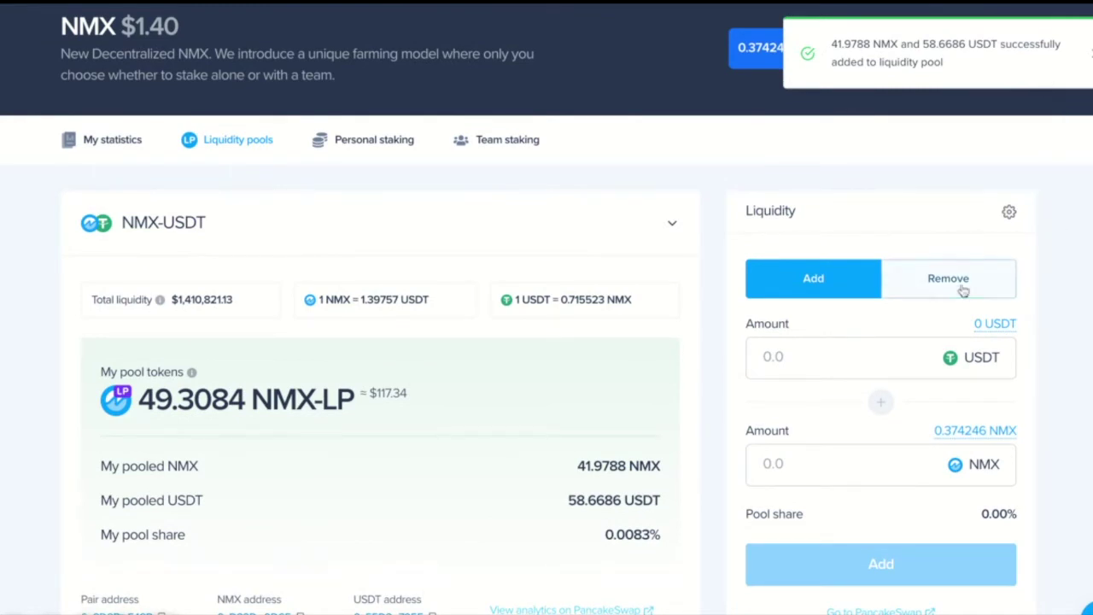
{"action": "scroll", "coordinate": [706, 443], "scroll_direction": "down", "scroll_amount": 2}
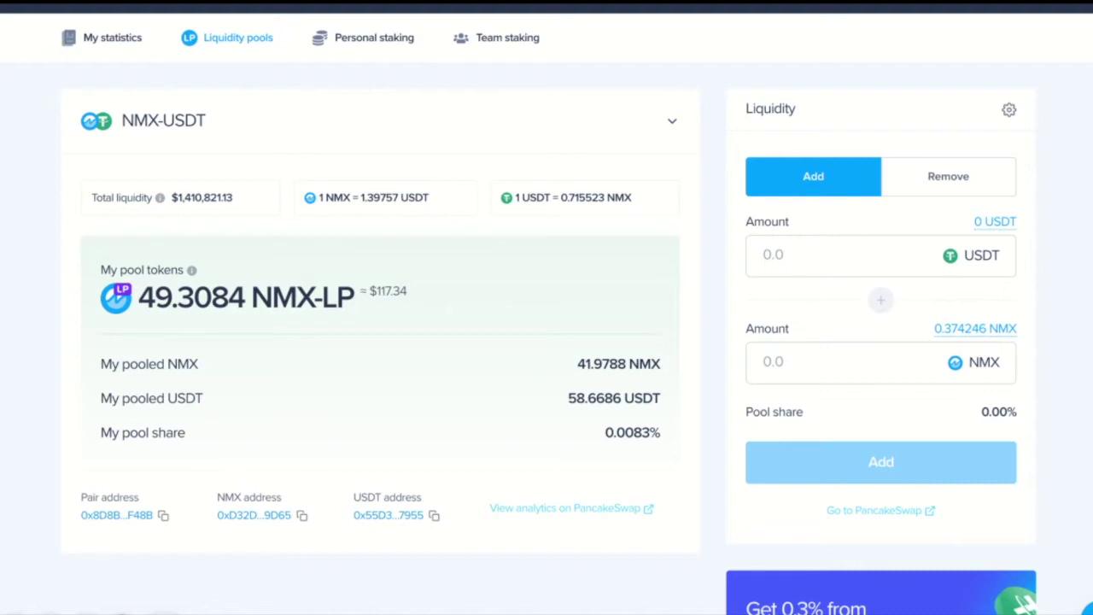
{"action": "left_click_drag", "start_coordinate": [667, 435], "coordinate": [633, 433]}
{"action": "scroll", "coordinate": [665, 357], "scroll_direction": "down", "scroll_amount": 1}
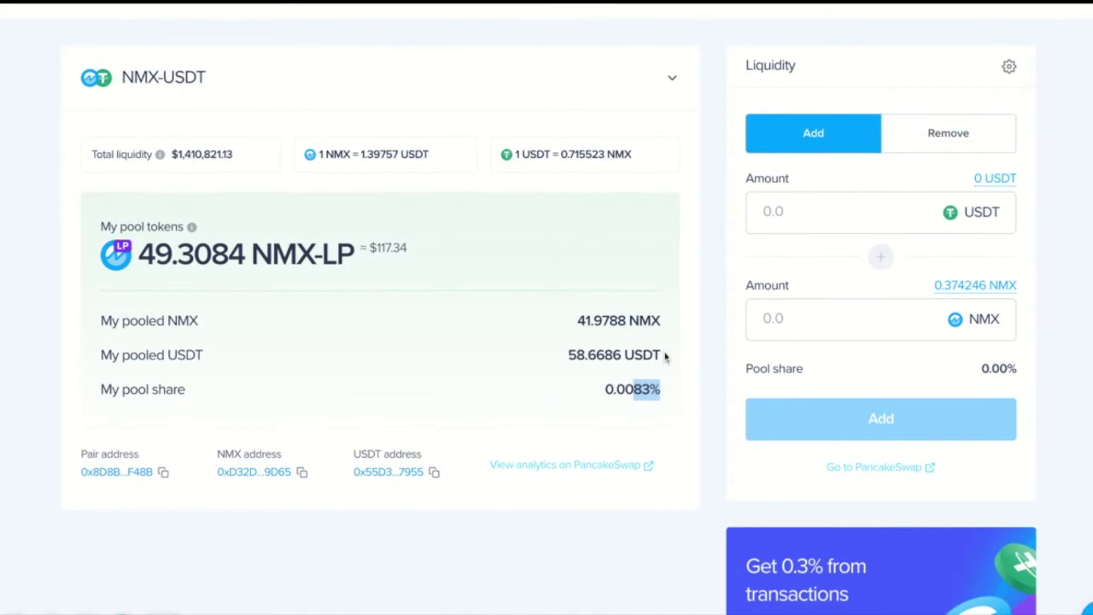
Step: Find the unstaked NMX-LP tokens in the personal statistics and open the staking form for them
{"action": "scroll", "coordinate": [568, 341], "scroll_direction": "up", "scroll_amount": 3}
{"action": "left_click", "coordinate": [112, 215]}
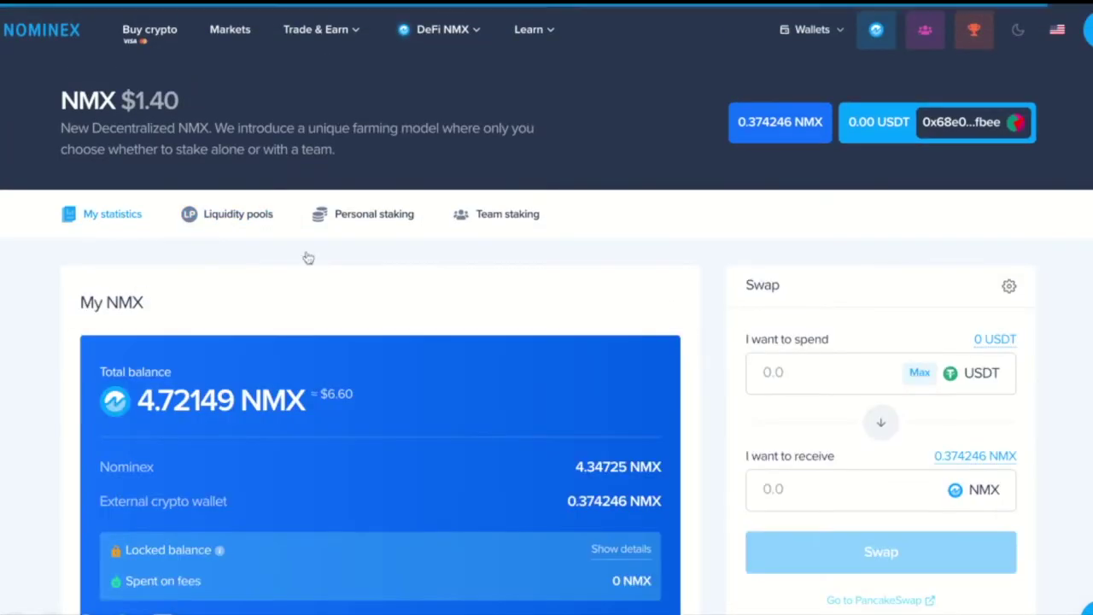
{"action": "scroll", "coordinate": [463, 275], "scroll_direction": "down", "scroll_amount": 1}
{"action": "scroll", "coordinate": [463, 277], "scroll_direction": "down", "scroll_amount": 10}
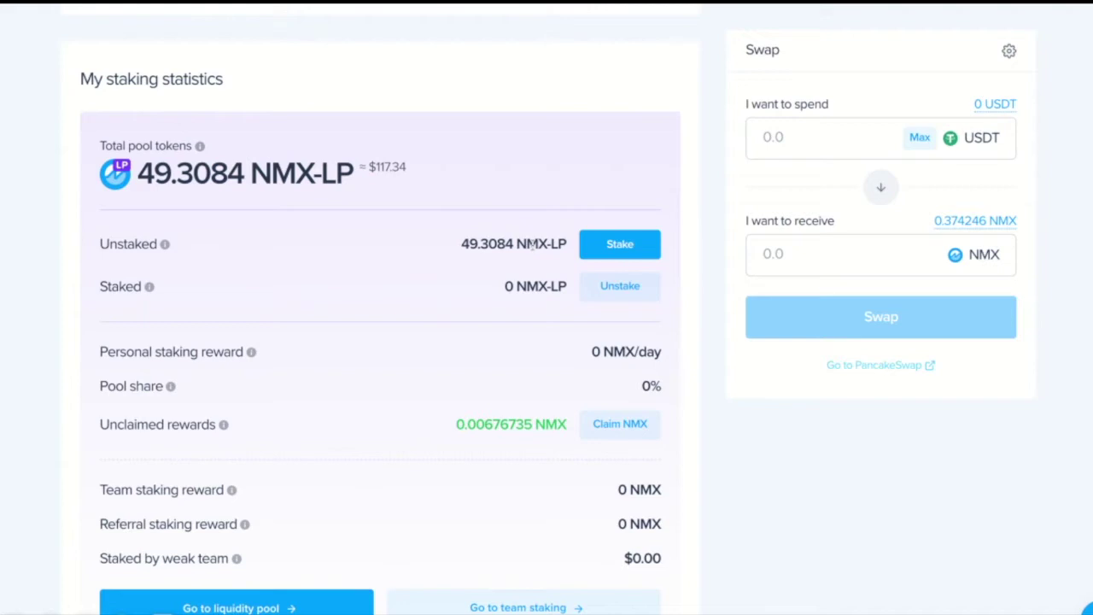
{"action": "left_click", "coordinate": [618, 245]}
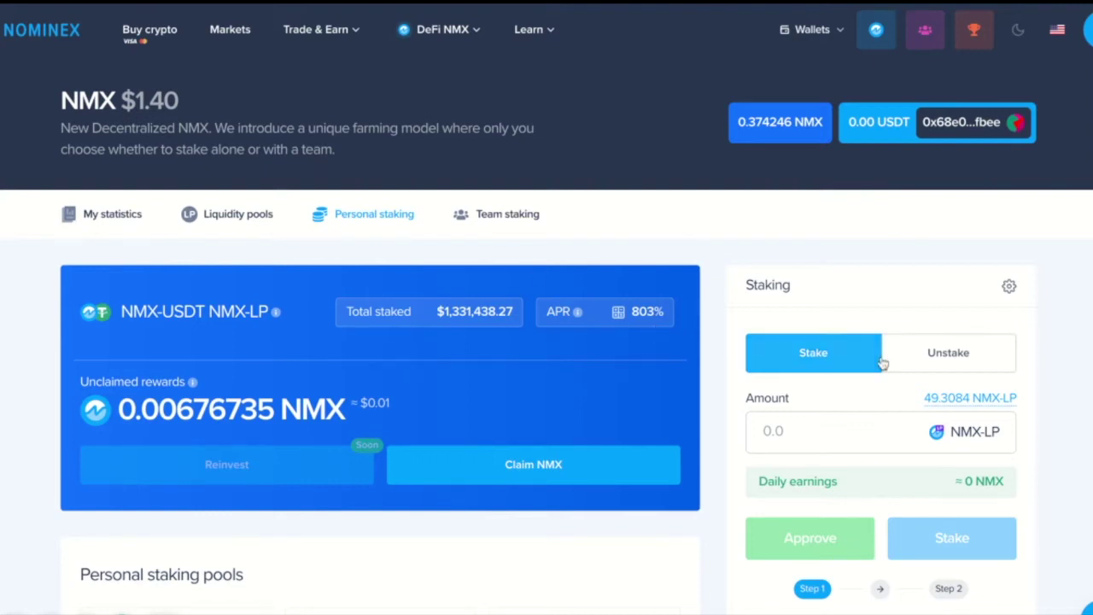
Step: Approve and stake the full available balance of 49.3084 NMX-LP
{"action": "left_click", "coordinate": [953, 398]}
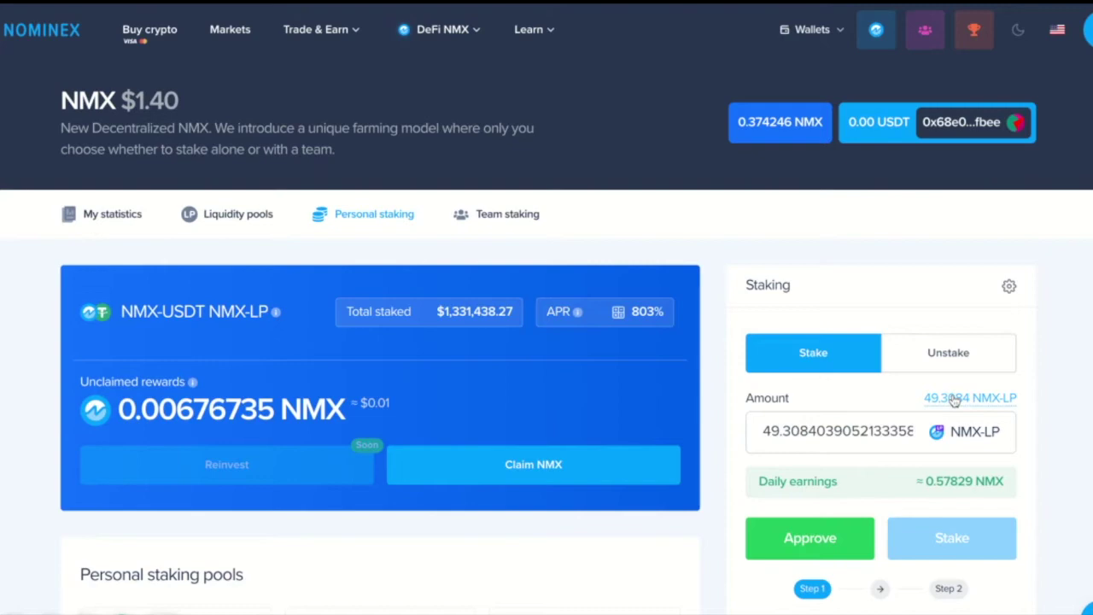
{"action": "left_click", "coordinate": [809, 539]}
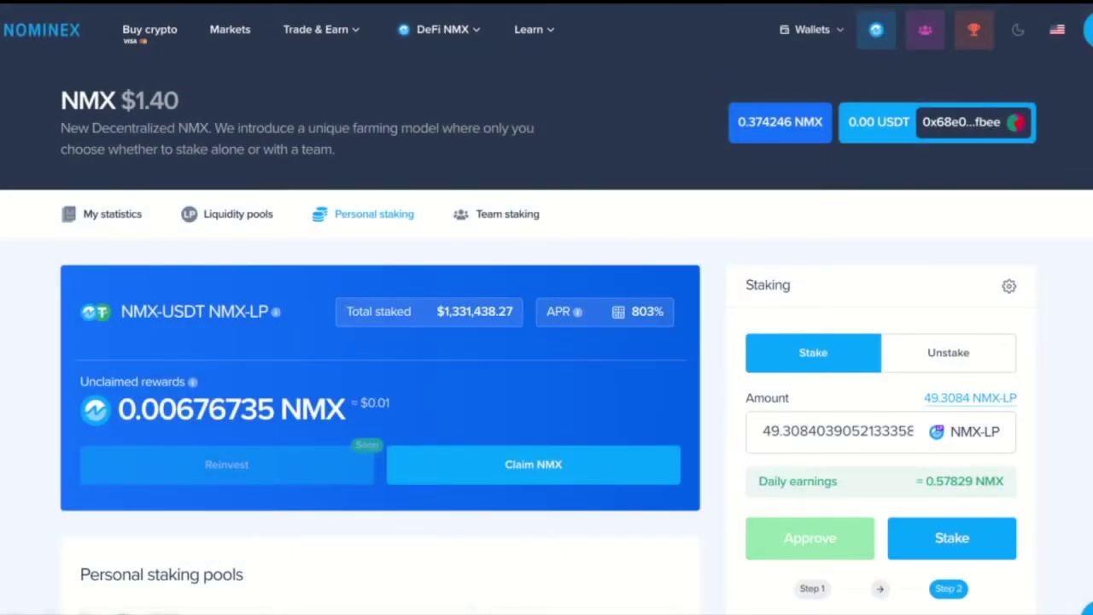
{"action": "left_click", "coordinate": [952, 542]}
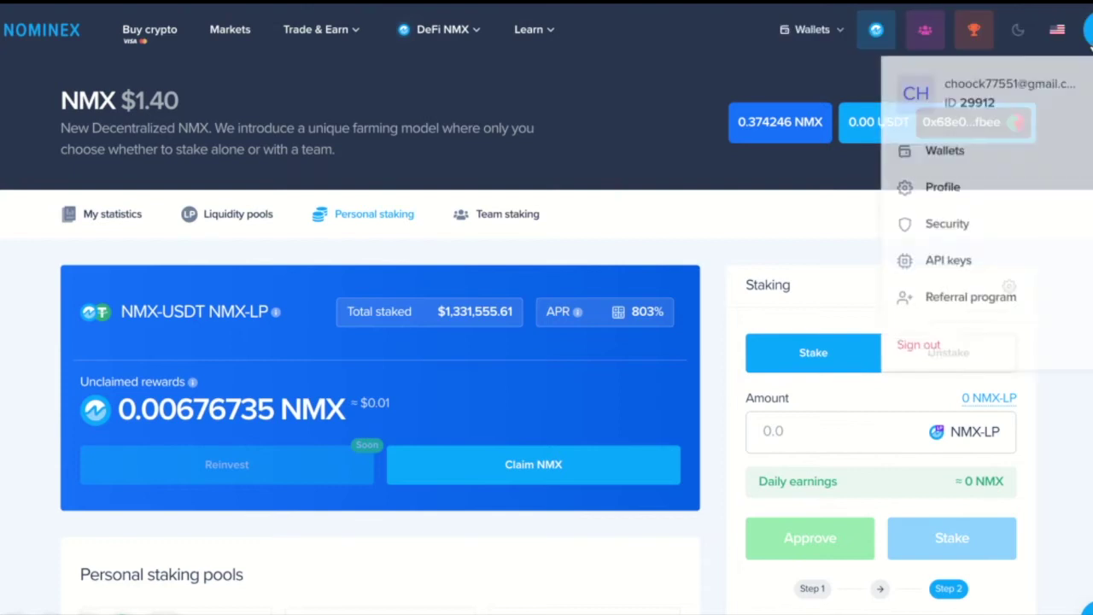
Step: Examine the personal staking pools' rates and daily earnings, and the APR of the NMX-USDT pool
{"action": "scroll", "coordinate": [458, 386], "scroll_direction": "down", "scroll_amount": 3}
{"action": "scroll", "coordinate": [459, 387], "scroll_direction": "down", "scroll_amount": 1}
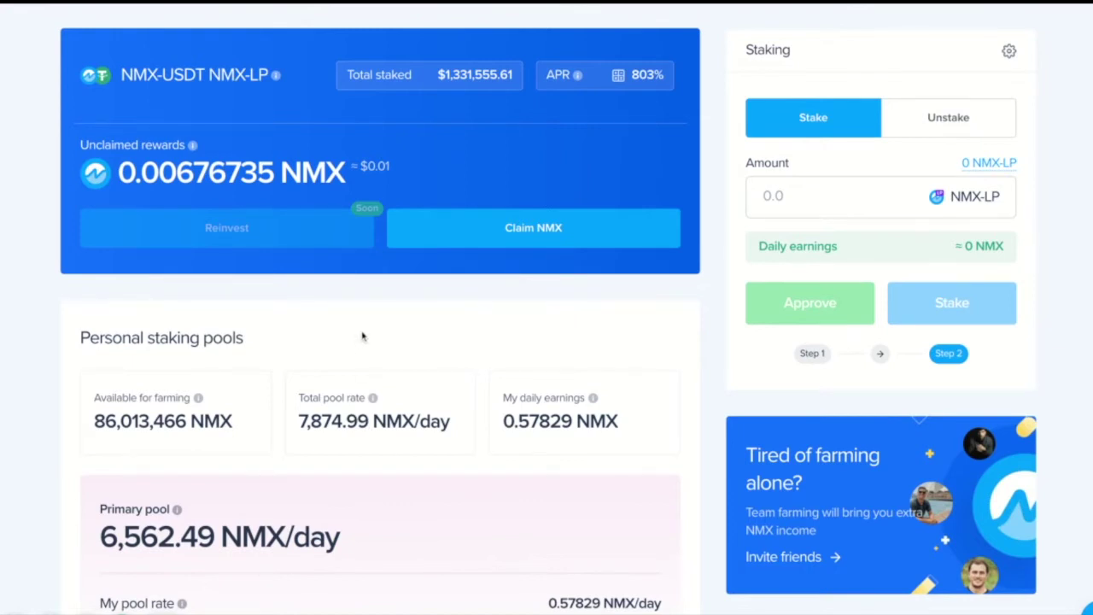
{"action": "scroll", "coordinate": [357, 340], "scroll_direction": "down", "scroll_amount": 3}
{"action": "scroll", "coordinate": [359, 339], "scroll_direction": "down", "scroll_amount": 5}
{"action": "scroll", "coordinate": [358, 339], "scroll_direction": "up", "scroll_amount": 5}
{"action": "scroll", "coordinate": [380, 341], "scroll_direction": "up", "scroll_amount": 1}
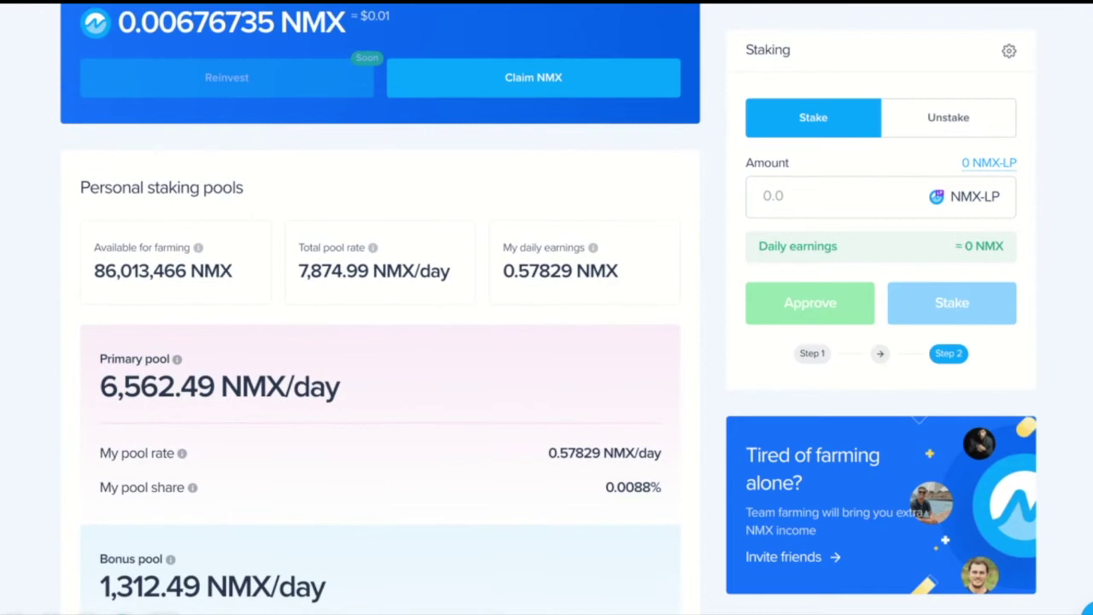
{"action": "scroll", "coordinate": [380, 341], "scroll_direction": "down", "scroll_amount": 1}
{"action": "scroll", "coordinate": [379, 342], "scroll_direction": "up", "scroll_amount": 4}
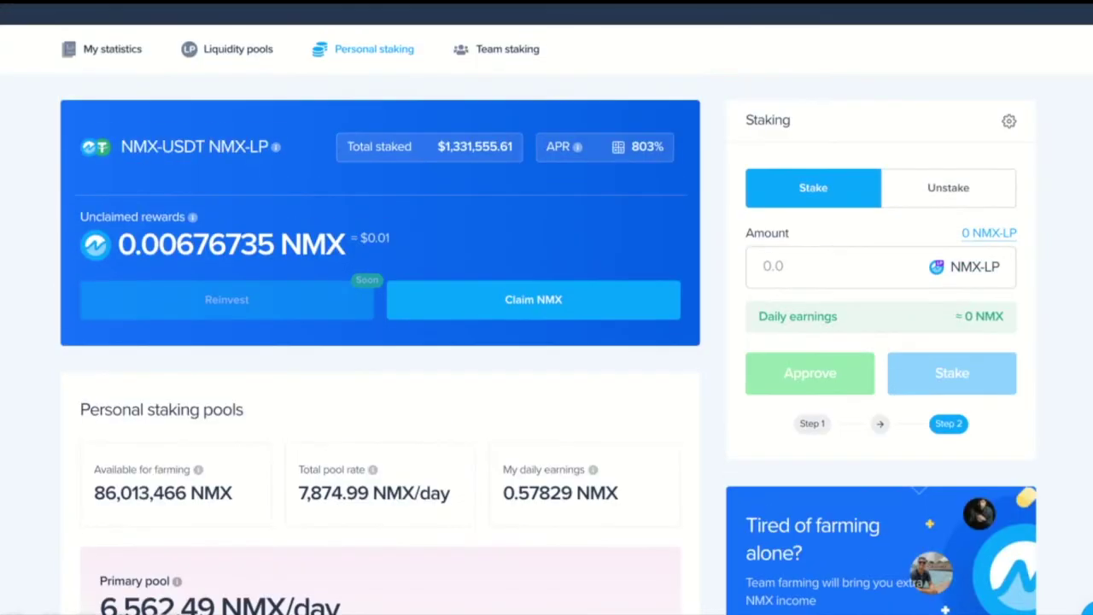
{"action": "scroll", "coordinate": [441, 163], "scroll_direction": "up", "scroll_amount": 1}
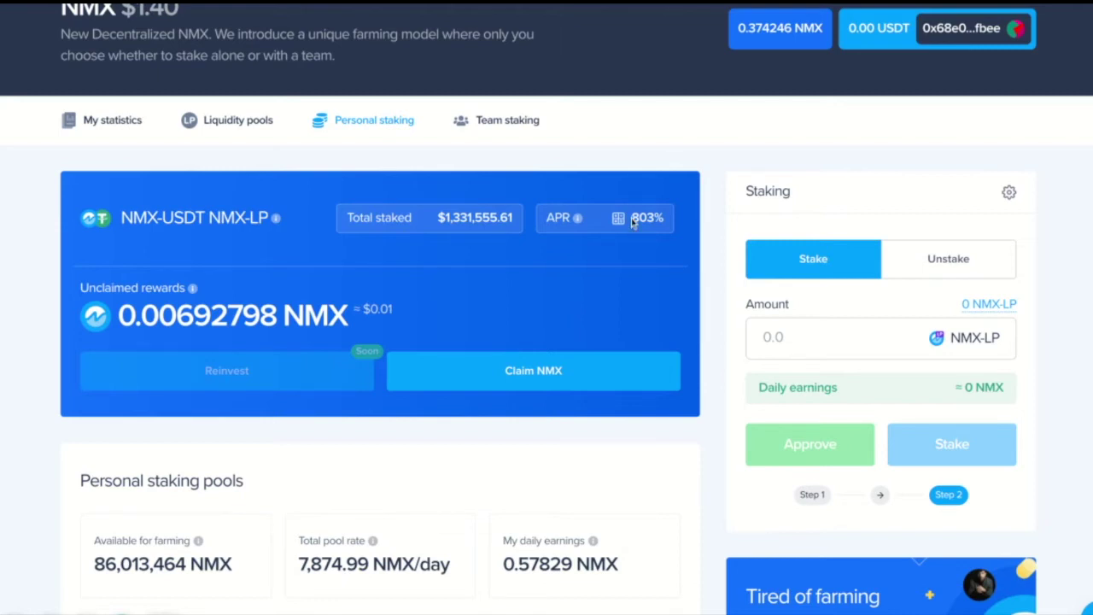
{"action": "left_click_drag", "start_coordinate": [633, 221], "coordinate": [662, 221]}
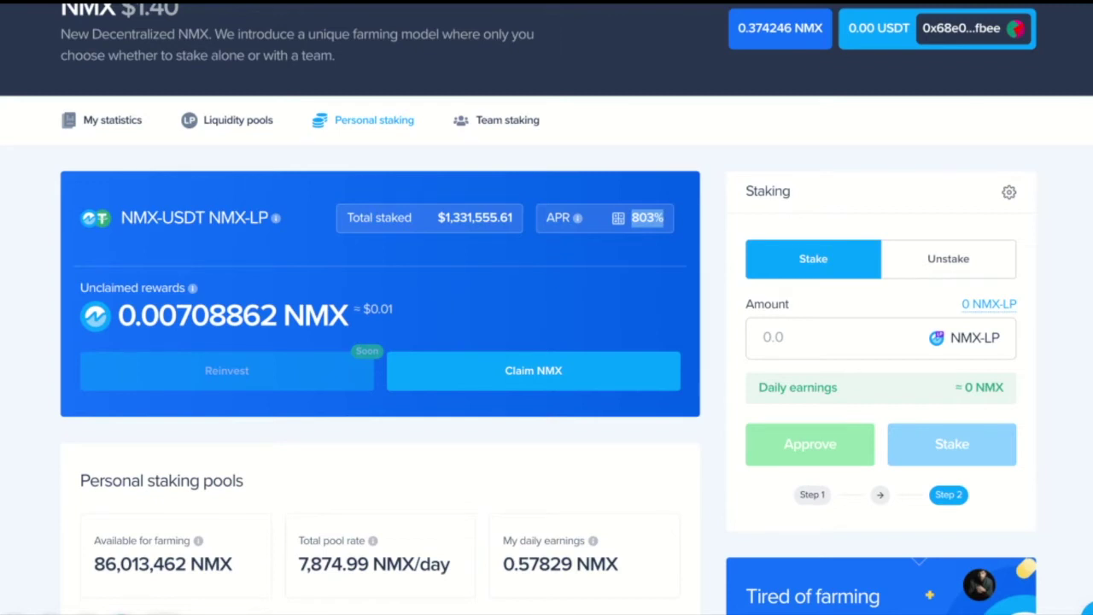
Step: Read the explanation of unclaimed rewards and look over the personal staking statistics
{"action": "scroll", "coordinate": [541, 396], "scroll_direction": "down", "scroll_amount": 1}
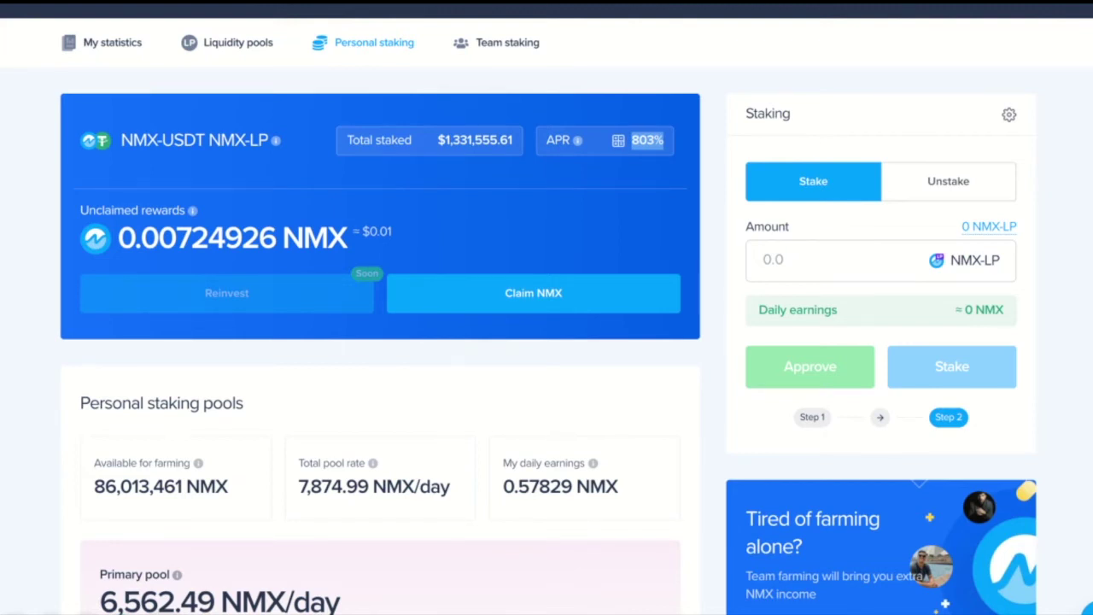
{"action": "scroll", "coordinate": [546, 341], "scroll_direction": "down", "scroll_amount": 1}
{"action": "scroll", "coordinate": [546, 341], "scroll_direction": "down", "scroll_amount": 1}
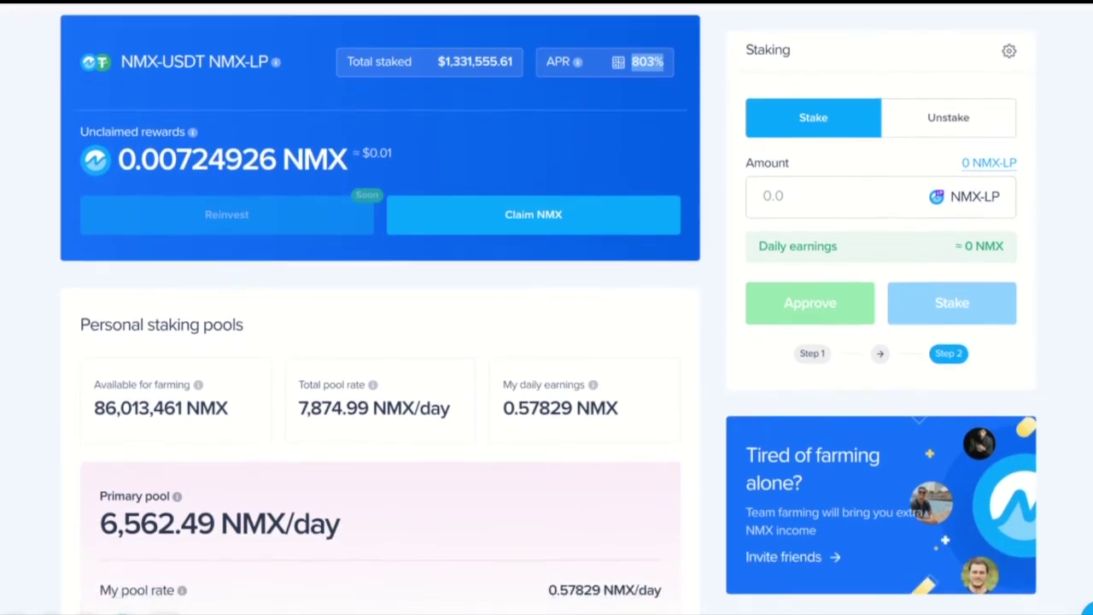
{"action": "scroll", "coordinate": [380, 308], "scroll_direction": "up", "scroll_amount": 1}
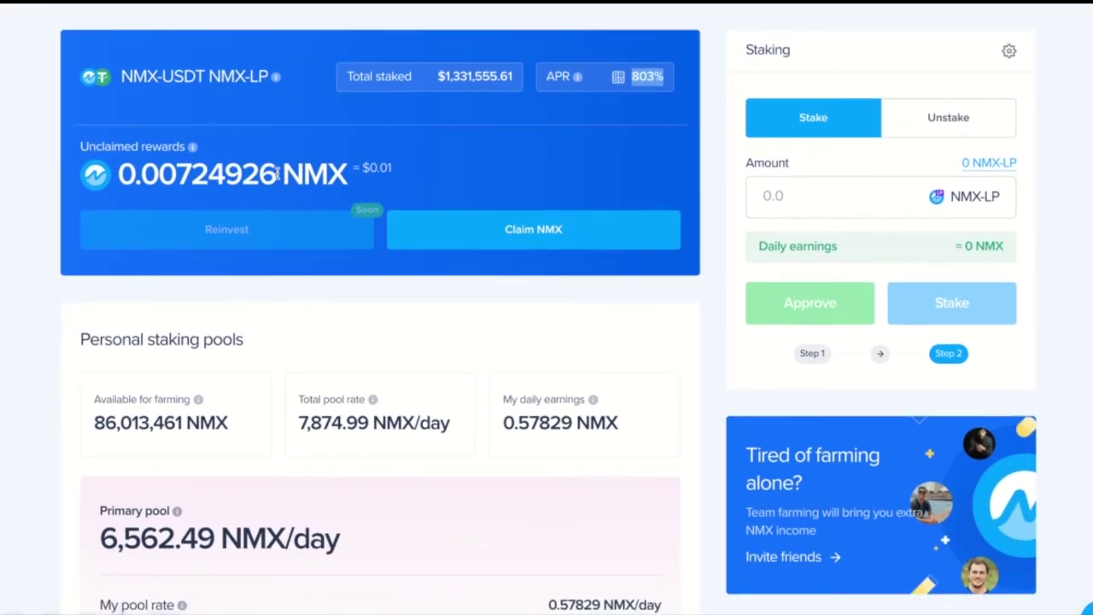
{"action": "mouse_move", "coordinate": [192, 149]}
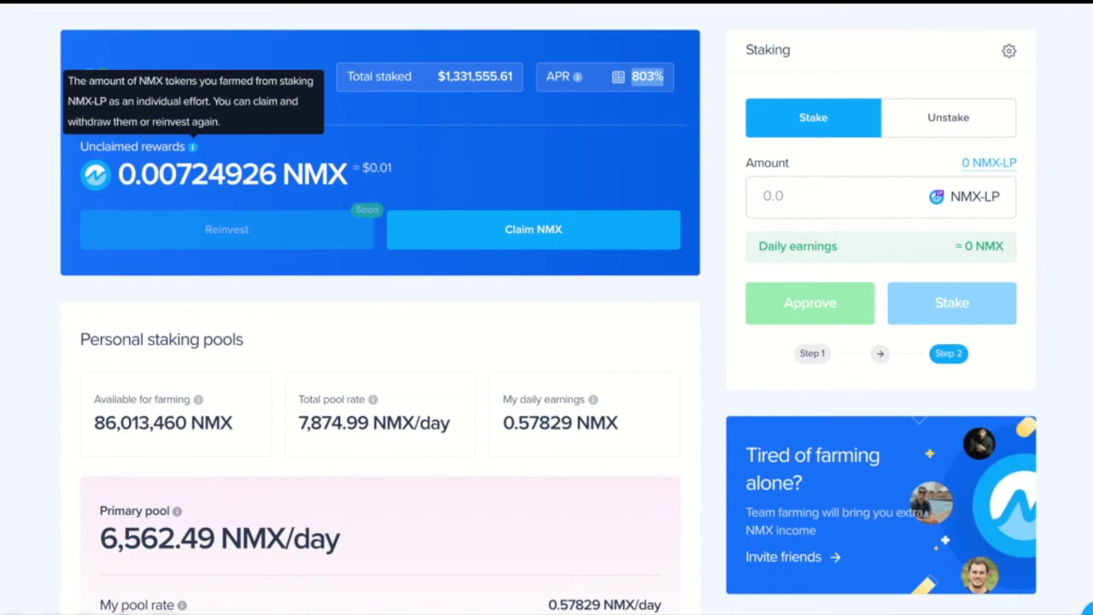
{"action": "scroll", "coordinate": [329, 308], "scroll_direction": "down", "scroll_amount": 4}
{"action": "scroll", "coordinate": [329, 309], "scroll_direction": "up", "scroll_amount": 5}
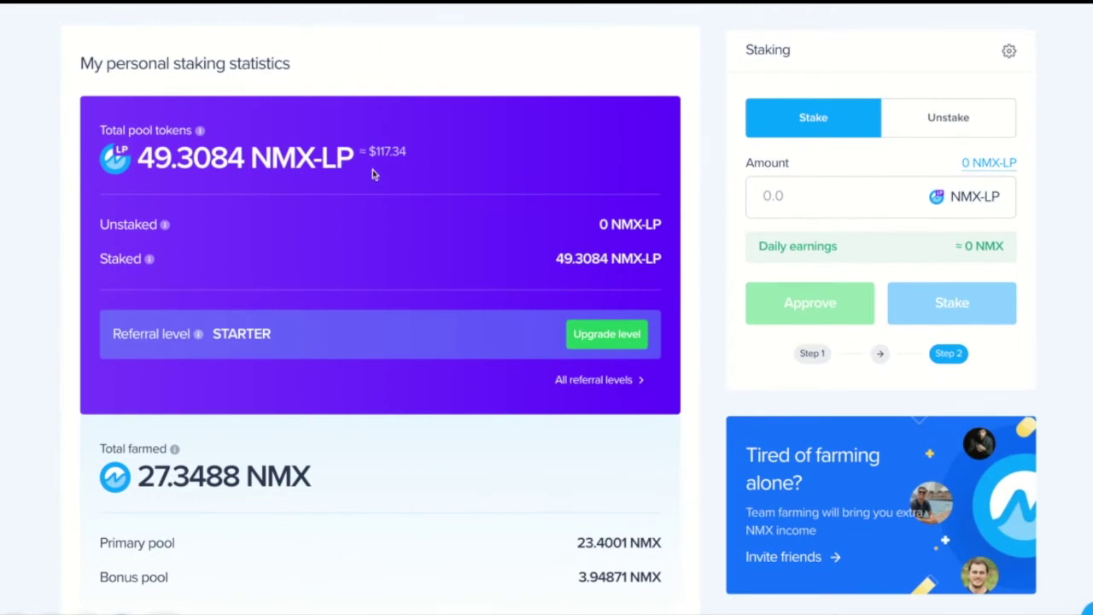
{"action": "scroll", "coordinate": [373, 169], "scroll_direction": "up", "scroll_amount": 5}
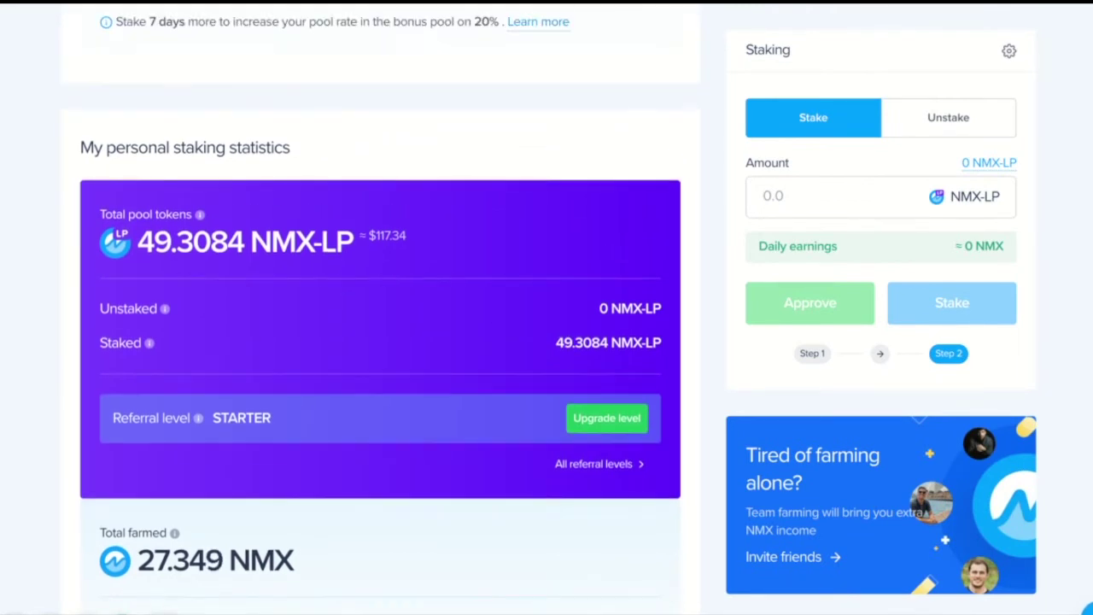
{"action": "scroll", "coordinate": [330, 224], "scroll_direction": "up", "scroll_amount": 6}
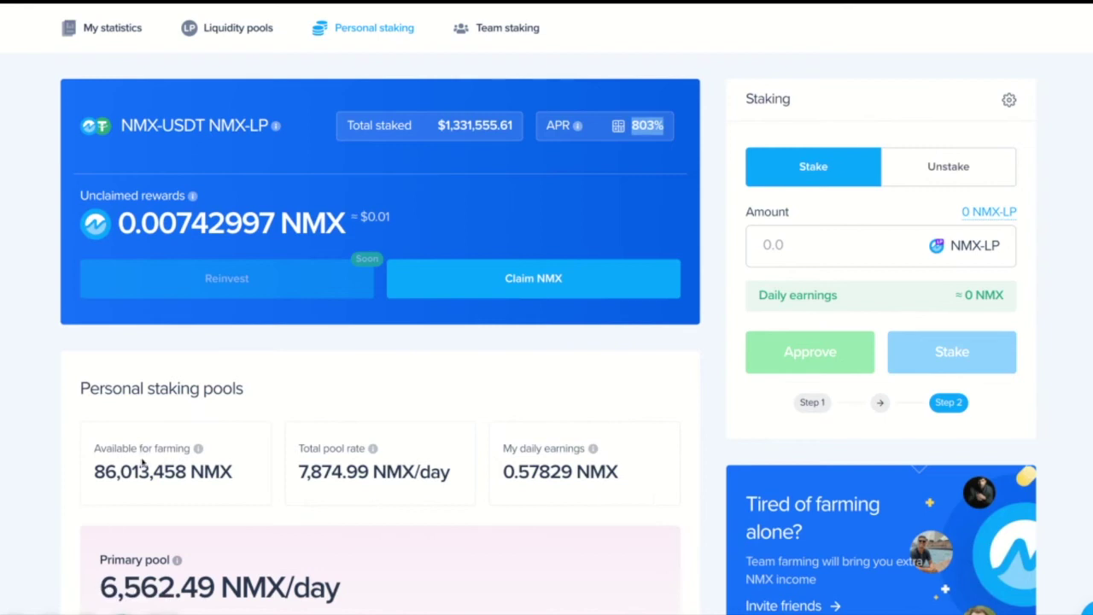
Step: Examine the amount available for farming, the total pool rate, and the primary and bonus pool details
{"action": "scroll", "coordinate": [230, 394], "scroll_direction": "down", "scroll_amount": 2}
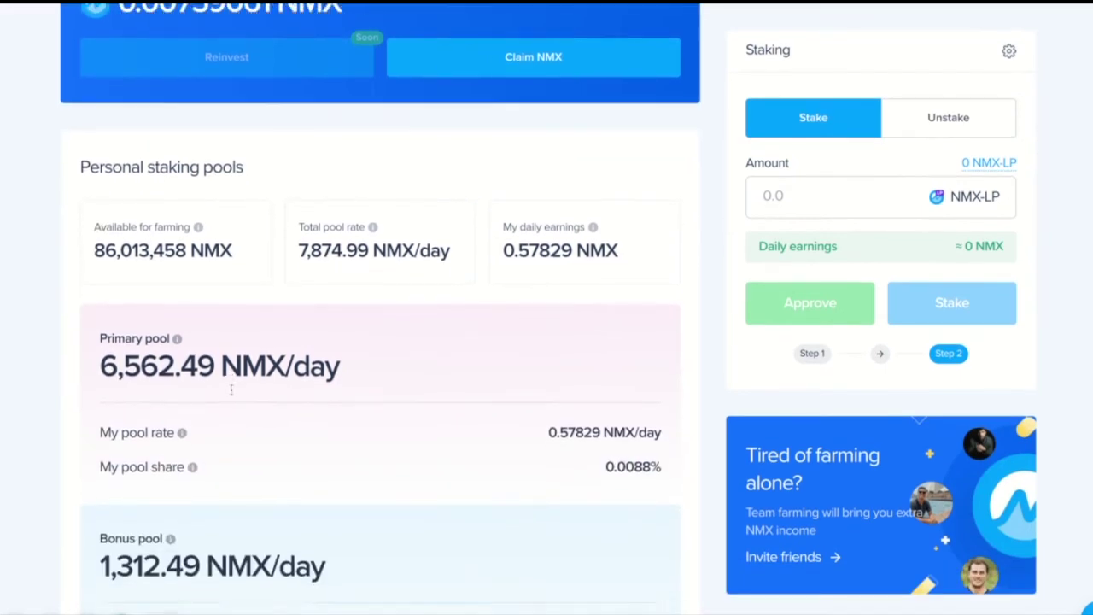
{"action": "scroll", "coordinate": [230, 389], "scroll_direction": "down", "scroll_amount": 1}
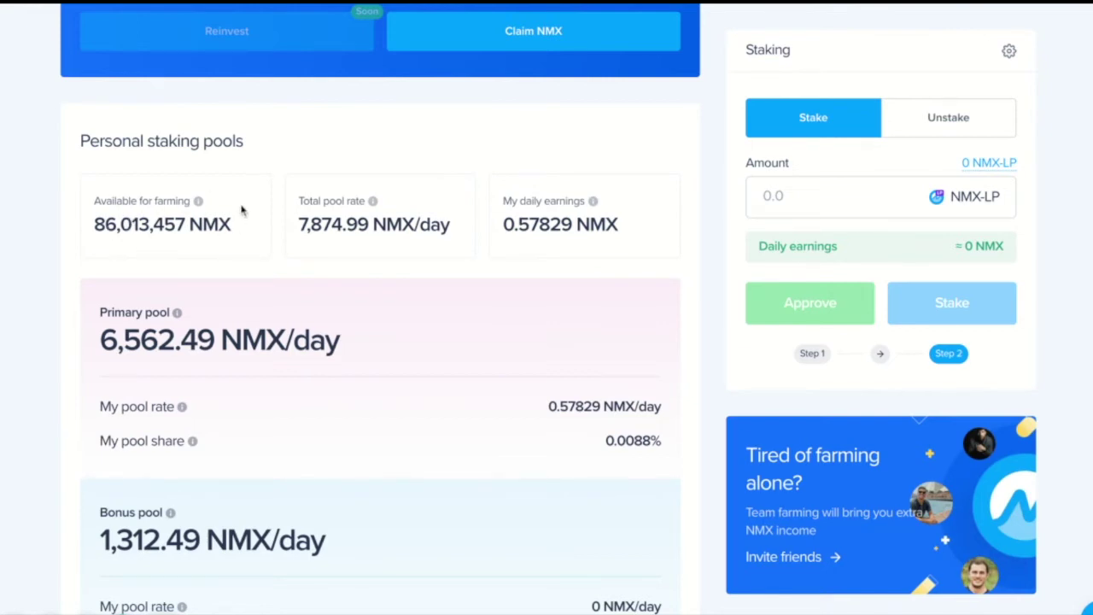
{"action": "scroll", "coordinate": [241, 211], "scroll_direction": "down", "scroll_amount": 1}
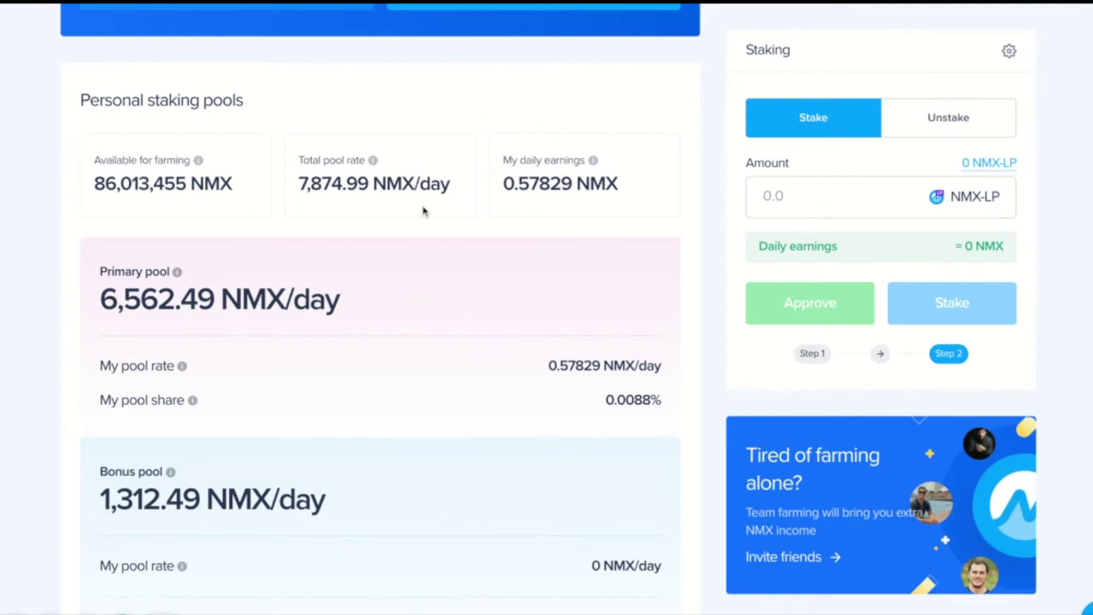
{"action": "scroll", "coordinate": [500, 212], "scroll_direction": "down", "scroll_amount": 1}
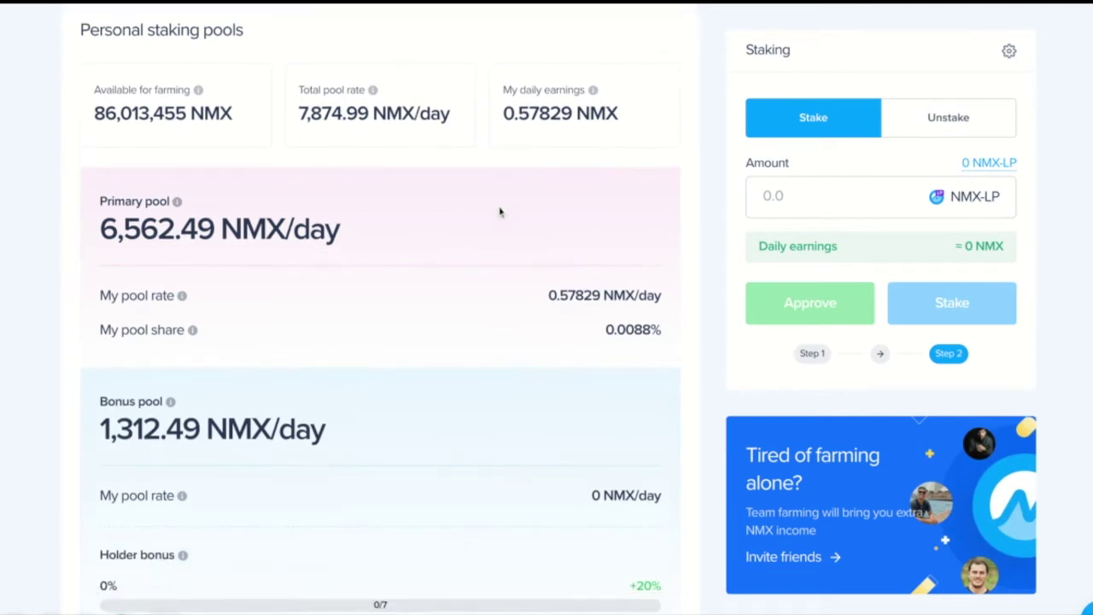
{"action": "scroll", "coordinate": [500, 212], "scroll_direction": "down", "scroll_amount": 1}
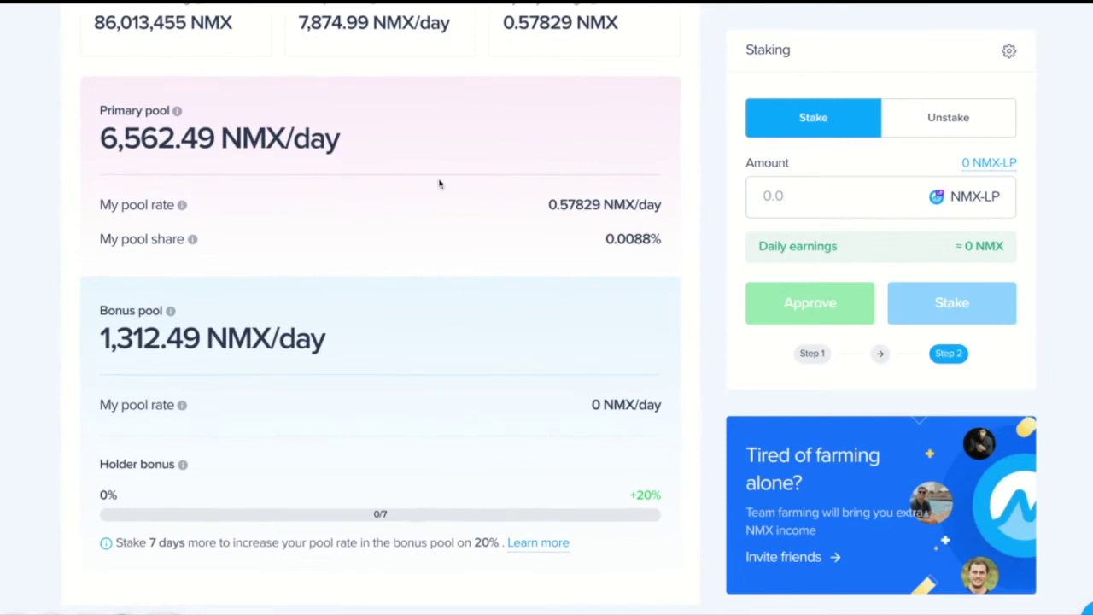
{"action": "scroll", "coordinate": [440, 182], "scroll_direction": "up", "scroll_amount": 1}
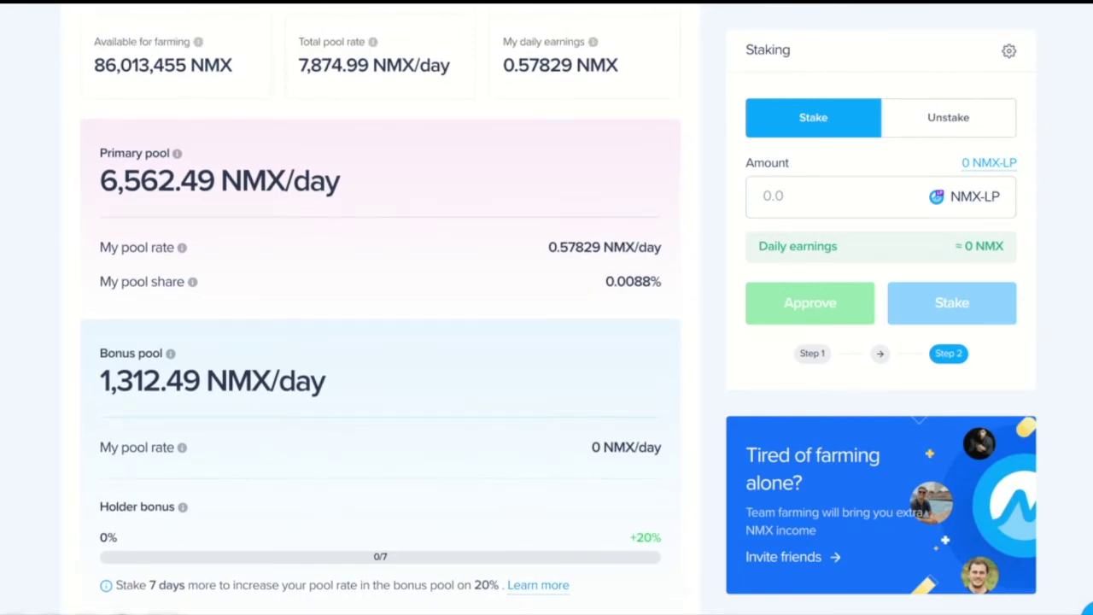
Step: Open the holder bonus table from the bonus pool, check the rate for 360 days of staking, and close it
{"action": "scroll", "coordinate": [332, 317], "scroll_direction": "down", "scroll_amount": 2}
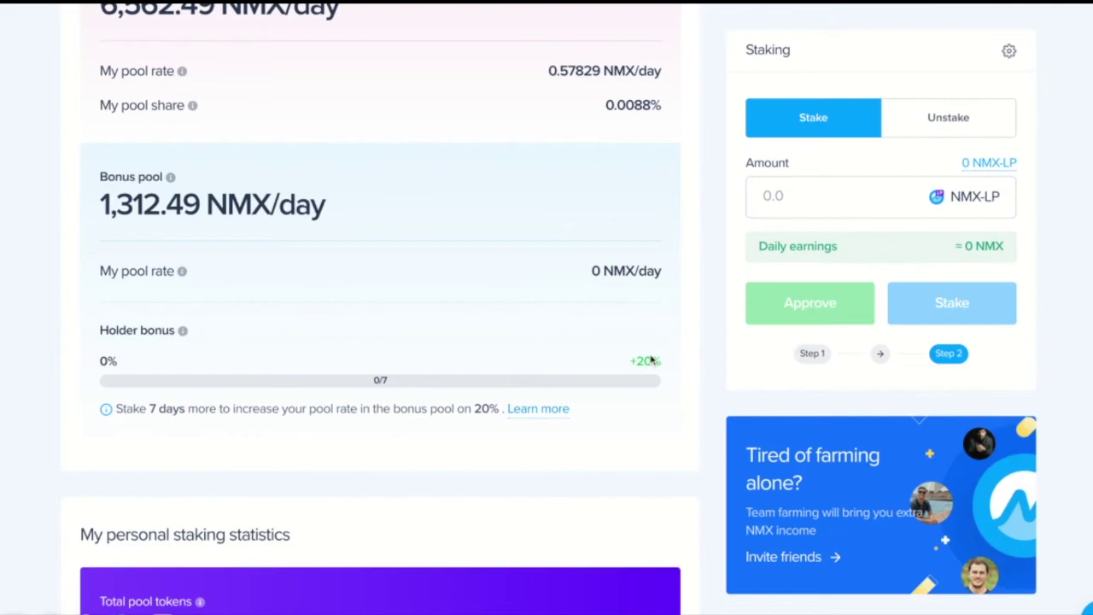
{"action": "left_click", "coordinate": [539, 410]}
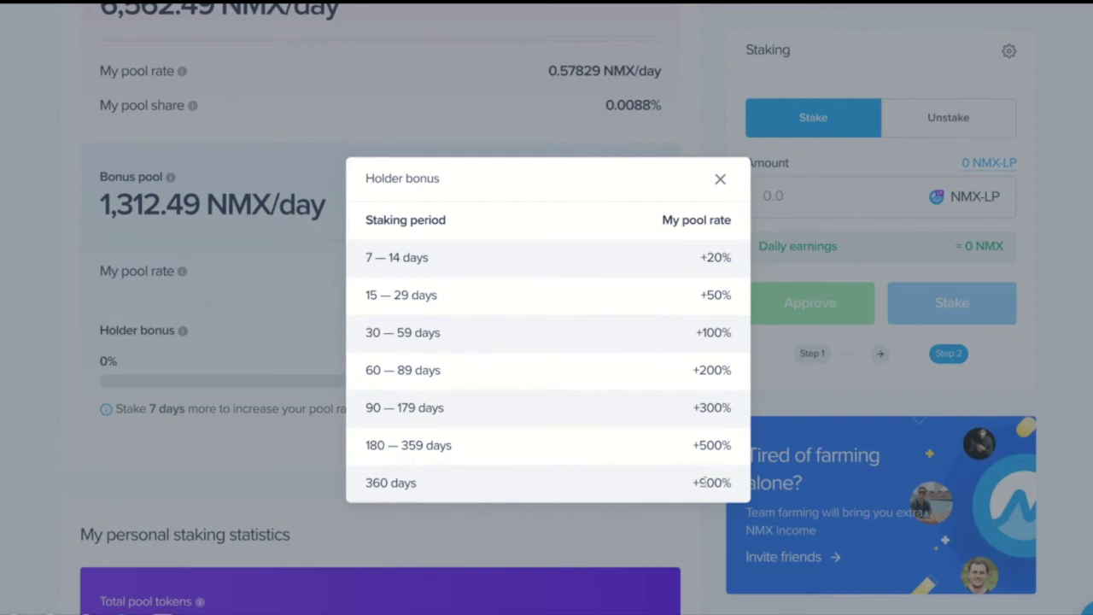
{"action": "left_click_drag", "start_coordinate": [698, 482], "coordinate": [731, 484]}
{"action": "left_click", "coordinate": [722, 180]}
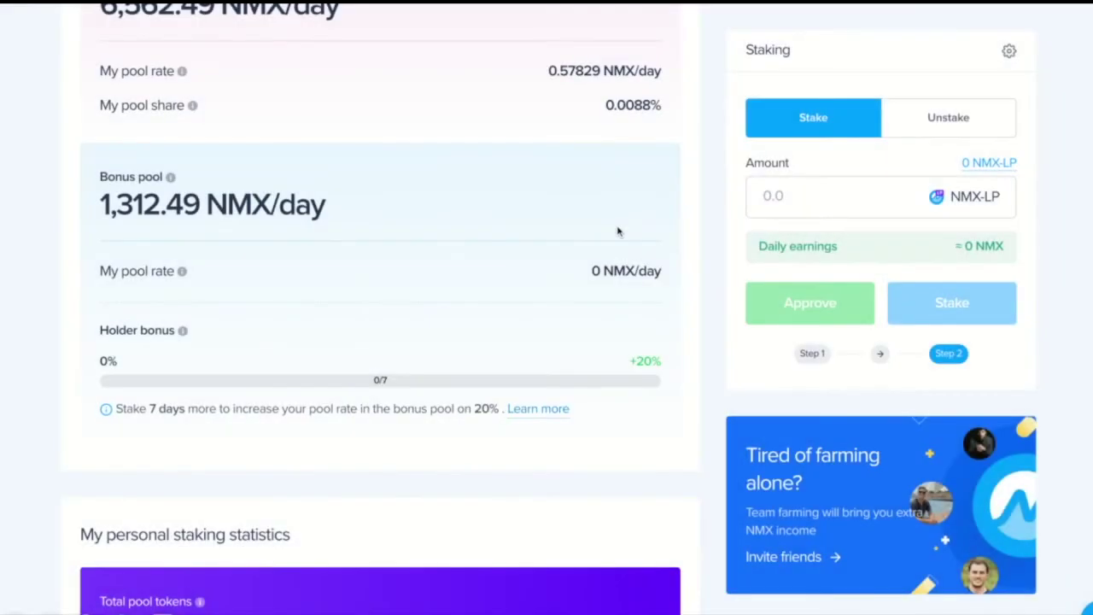
Step: Review the total pool tokens, staked amount, referral level and total farmed in the personal staking statistics
{"action": "scroll", "coordinate": [618, 231], "scroll_direction": "down", "scroll_amount": 5}
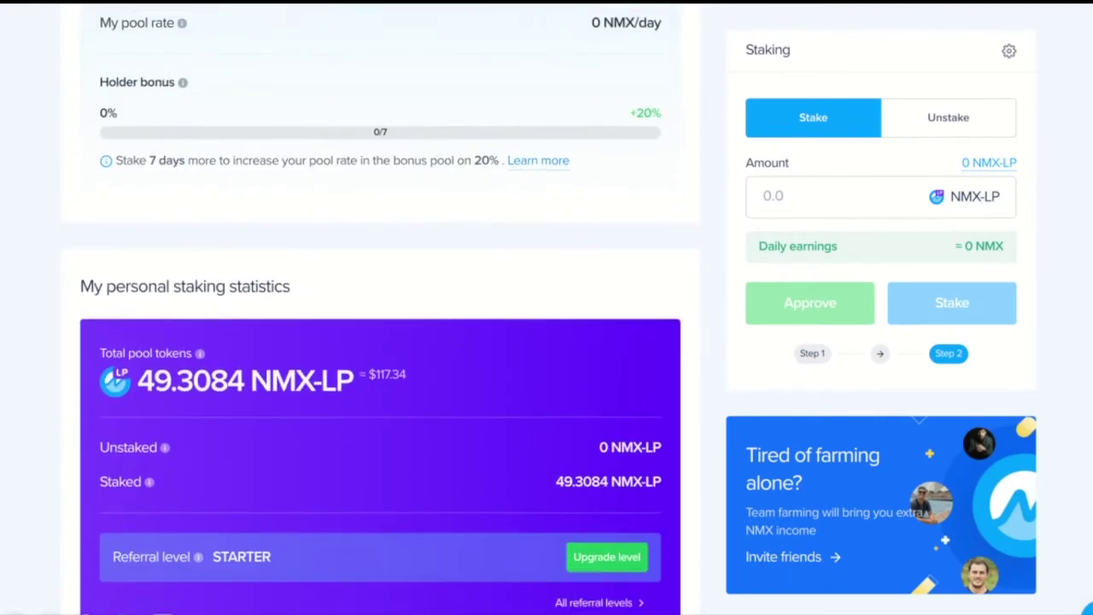
{"action": "scroll", "coordinate": [533, 167], "scroll_direction": "down", "scroll_amount": 1}
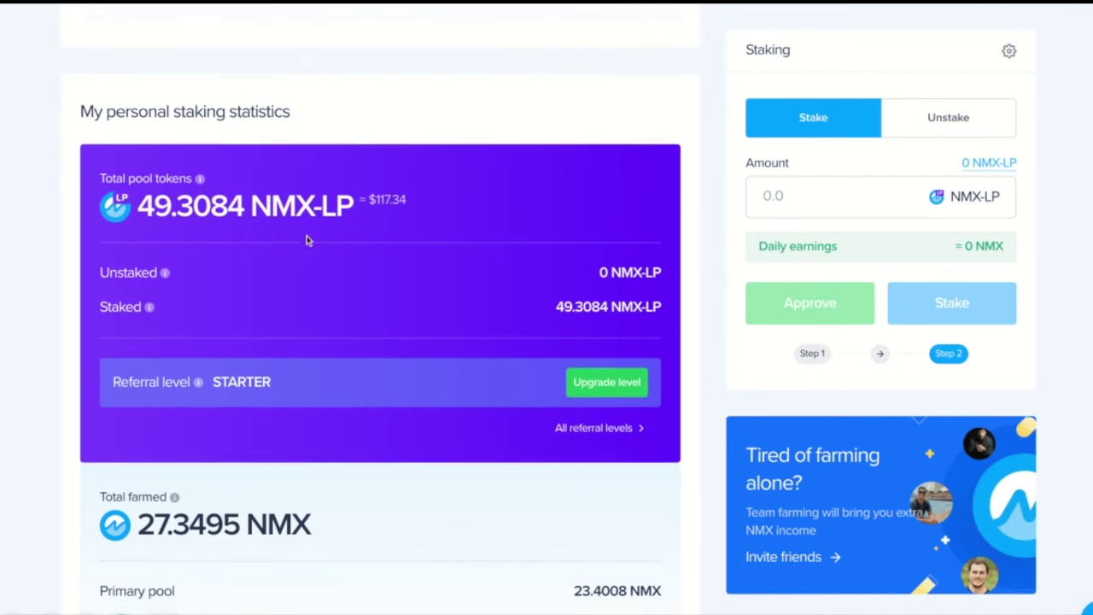
{"action": "scroll", "coordinate": [307, 236], "scroll_direction": "down", "scroll_amount": 1}
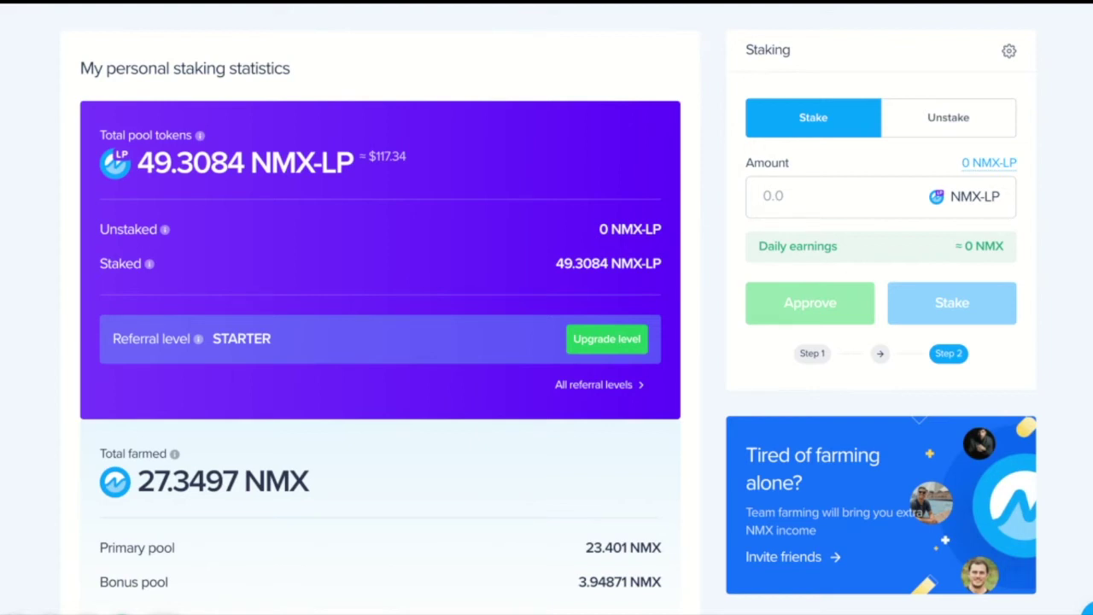
Step: Check the amounts farmed from the primary and bonus pools in the personal staking statistics
{"action": "scroll", "coordinate": [380, 307], "scroll_direction": "down", "scroll_amount": 2}
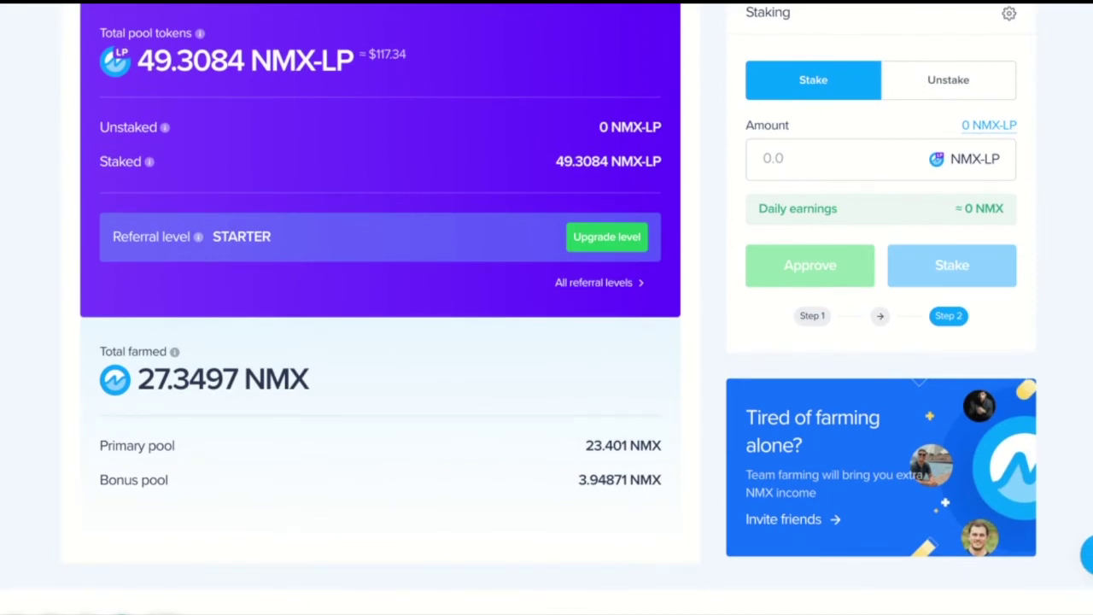
{"action": "scroll", "coordinate": [122, 560], "scroll_direction": "up", "scroll_amount": 1}
{"action": "scroll", "coordinate": [213, 352], "scroll_direction": "up", "scroll_amount": 1}
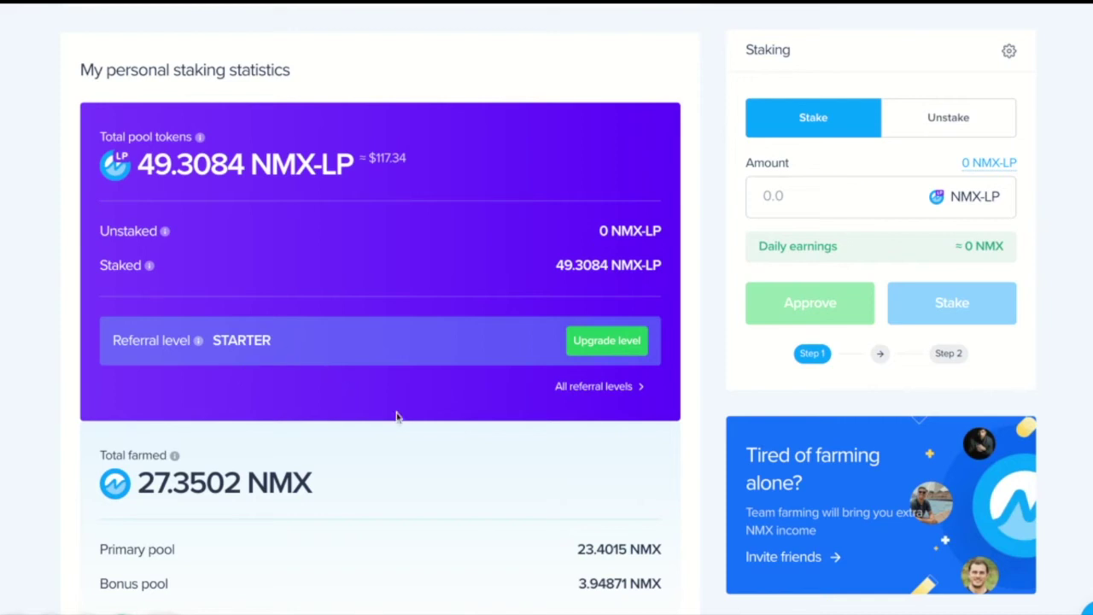
Step: Expand the table of all referral levels, read its rewards and the trading fee discount explanation, and look over the total farmed section
{"action": "left_click", "coordinate": [598, 386]}
{"action": "scroll", "coordinate": [512, 427], "scroll_direction": "down", "scroll_amount": 3}
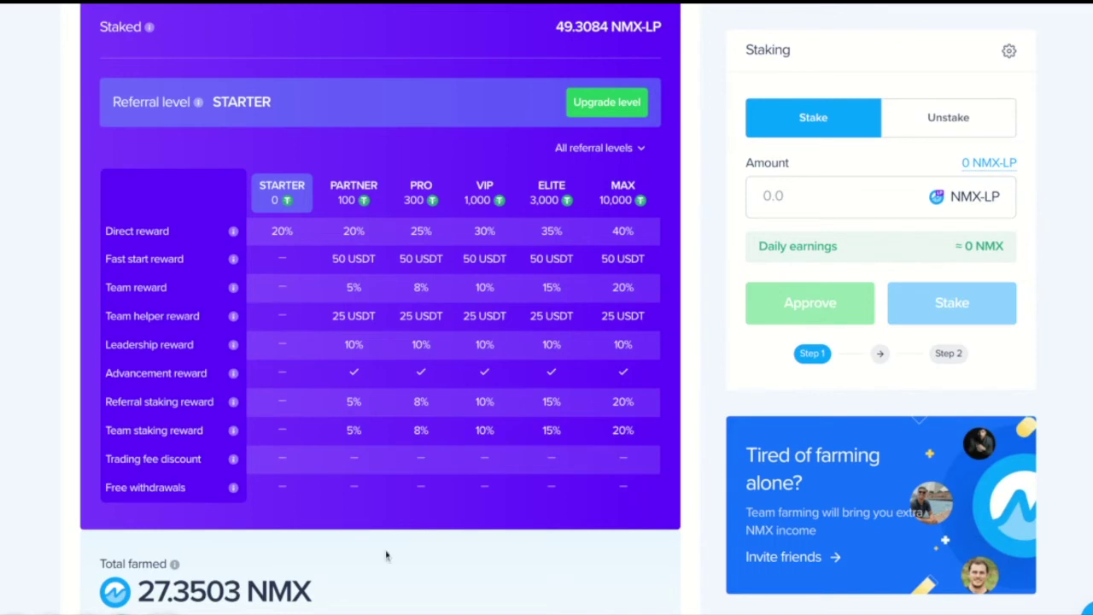
{"action": "scroll", "coordinate": [358, 346], "scroll_direction": "down", "scroll_amount": 1}
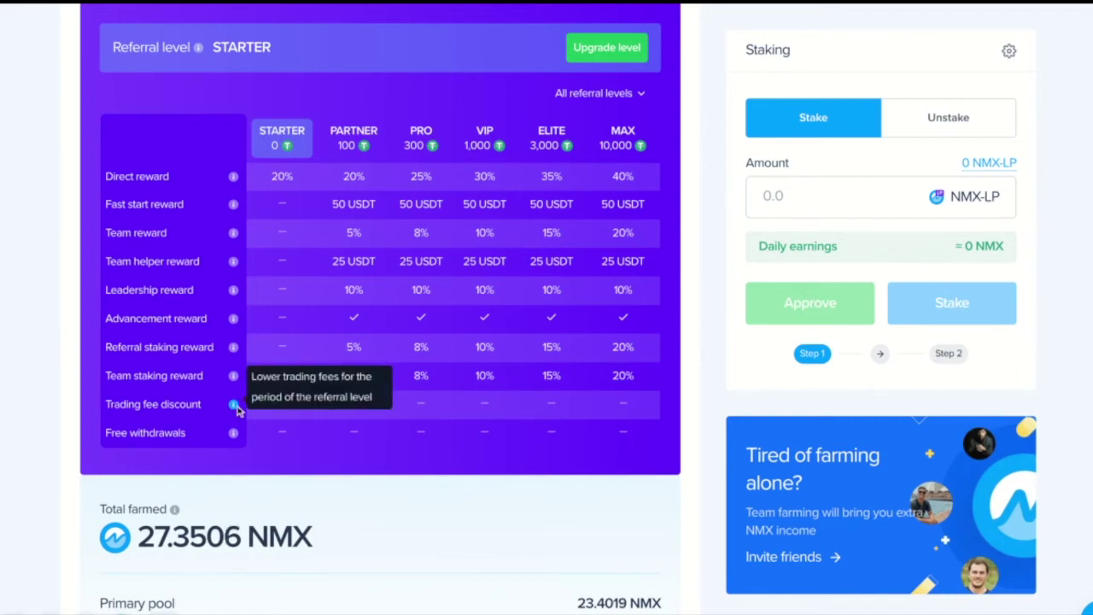
{"action": "mouse_move", "coordinate": [235, 435]}
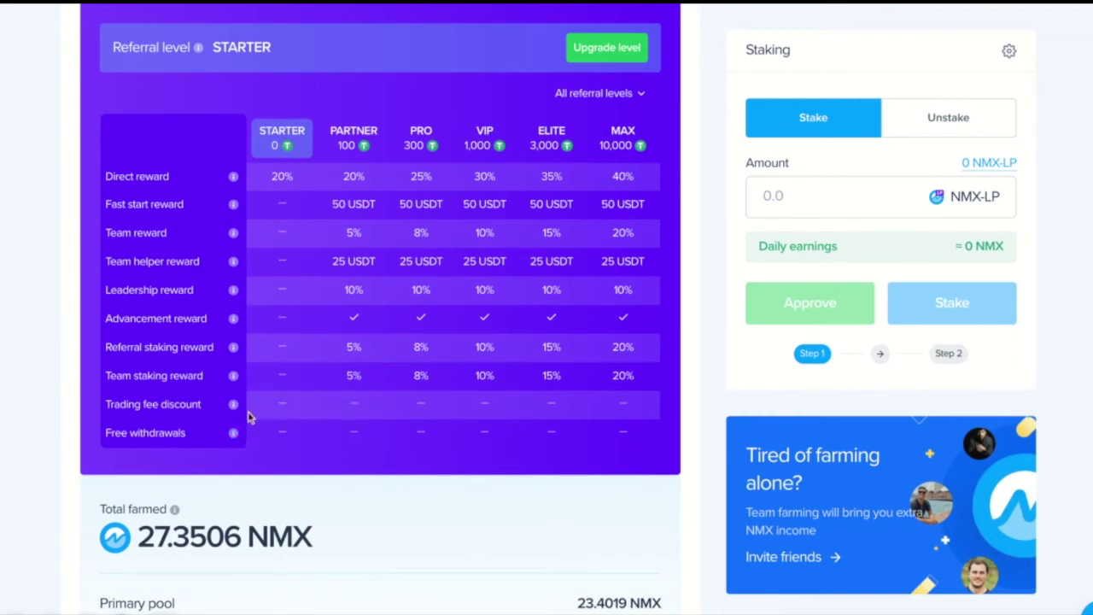
{"action": "scroll", "coordinate": [371, 515], "scroll_direction": "down", "scroll_amount": 2}
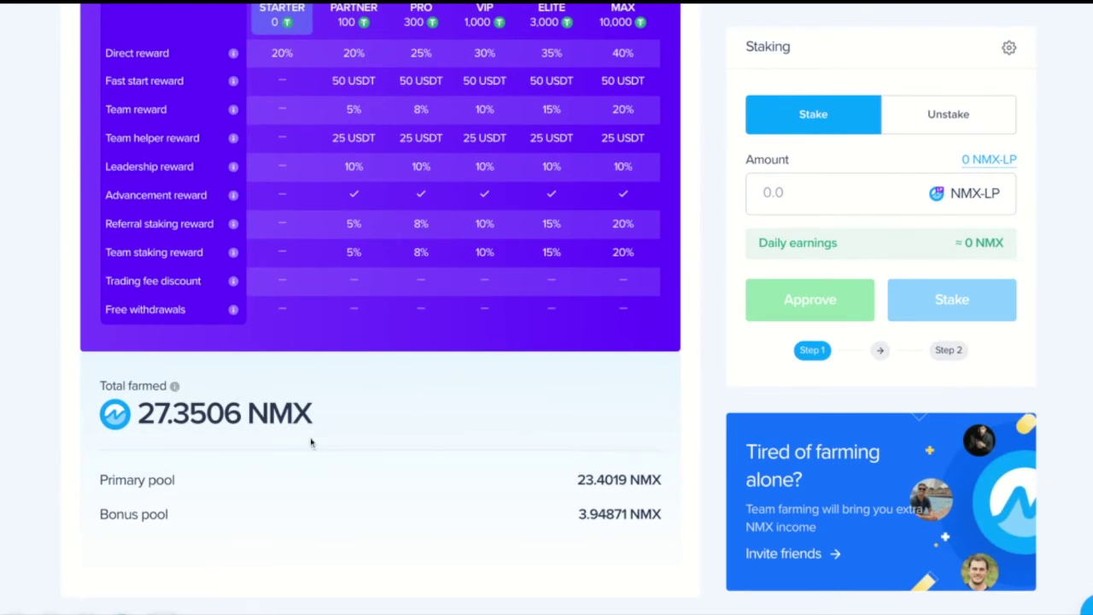
{"action": "scroll", "coordinate": [310, 442], "scroll_direction": "down", "scroll_amount": 1}
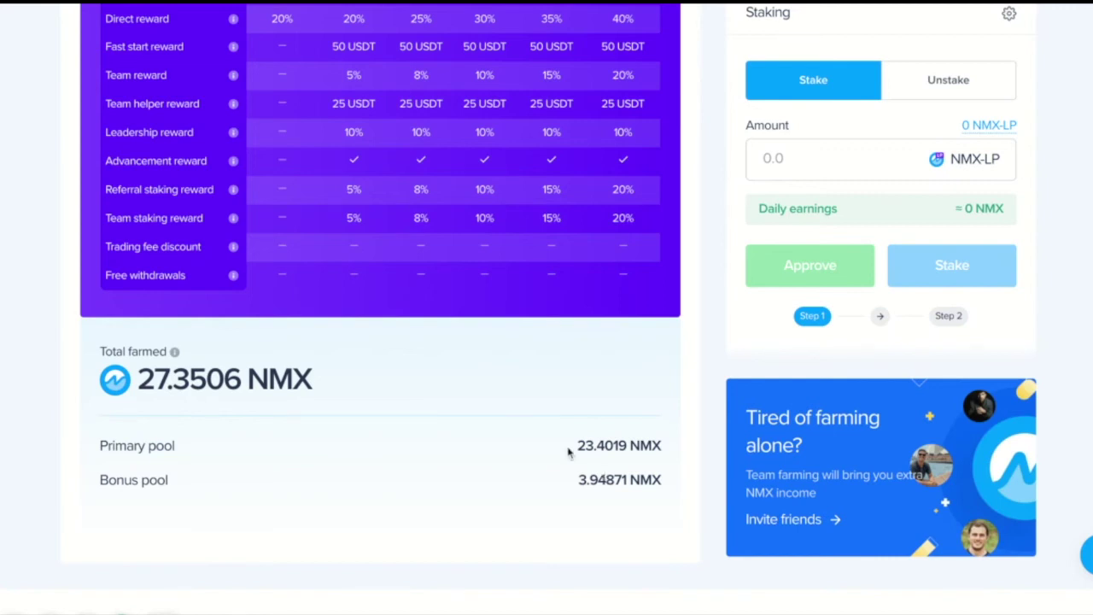
Step: Unstake the full 49.3084 NMX-LP from personal staking
{"action": "scroll", "coordinate": [728, 271], "scroll_direction": "up", "scroll_amount": 5}
{"action": "scroll", "coordinate": [728, 272], "scroll_direction": "up", "scroll_amount": 10}
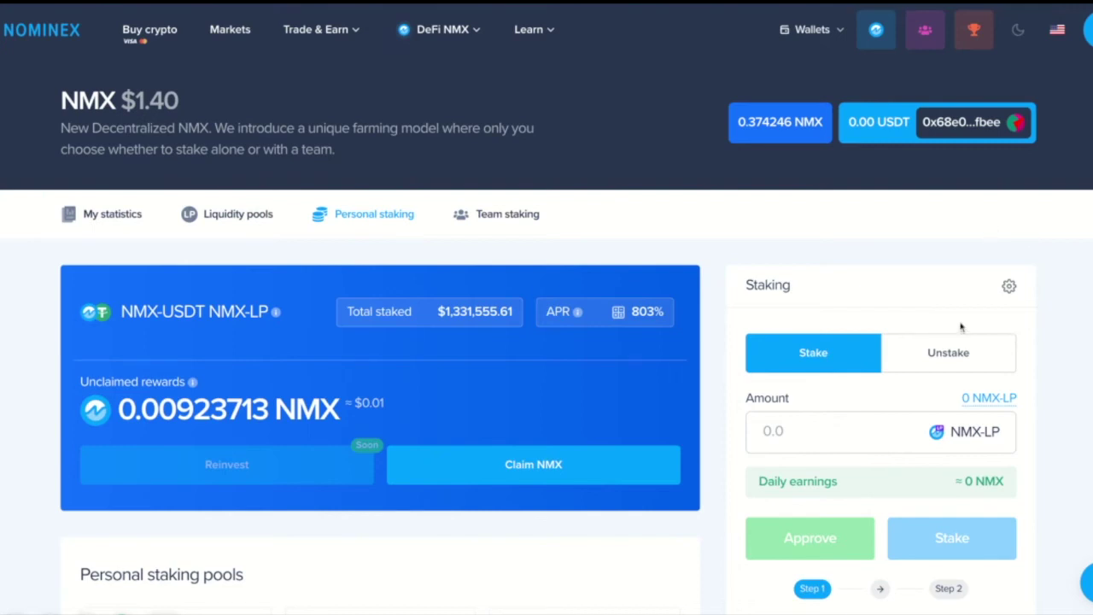
{"action": "left_click", "coordinate": [976, 368]}
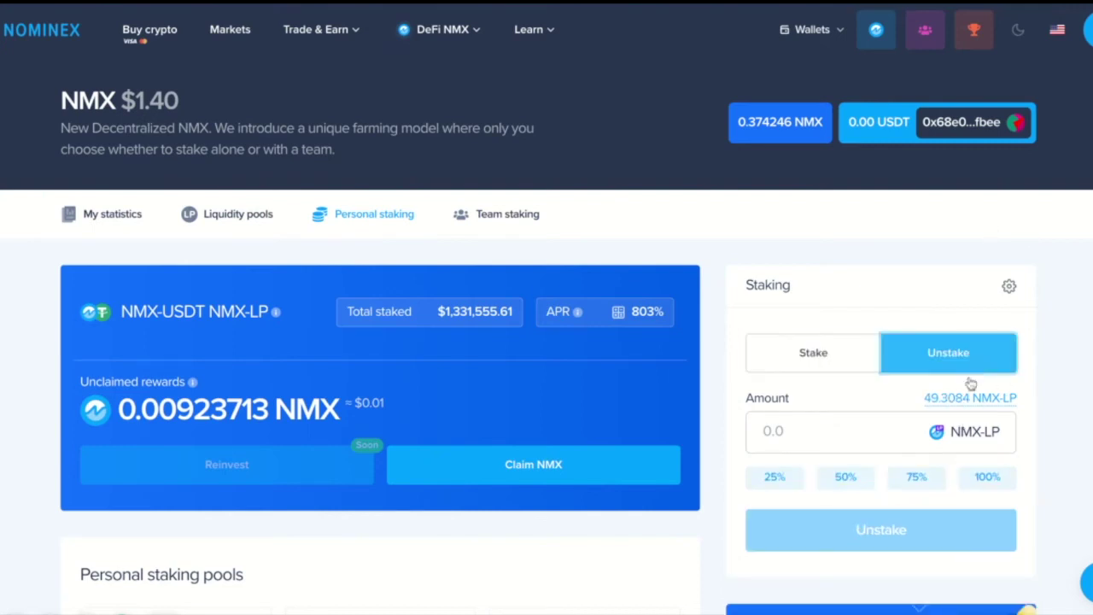
{"action": "left_click", "coordinate": [967, 401]}
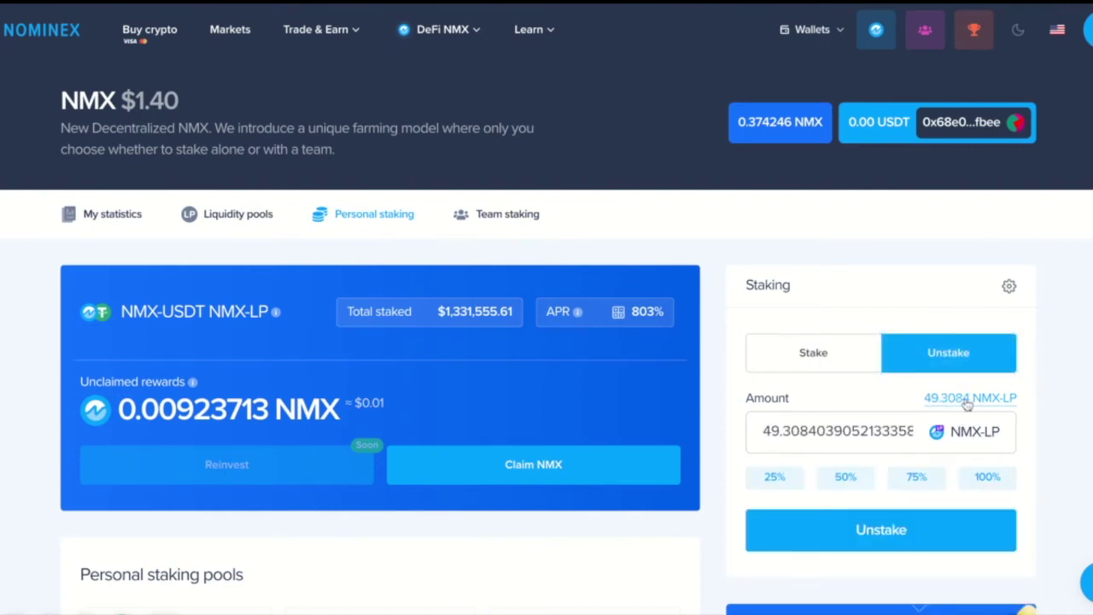
{"action": "left_click", "coordinate": [864, 531]}
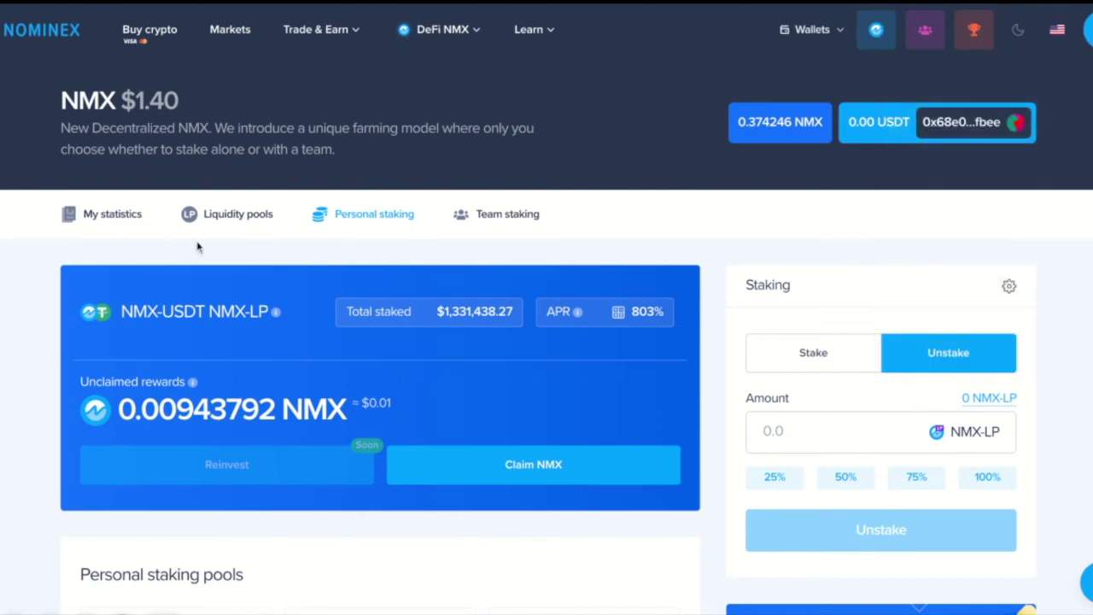
Step: Check the unstaked and staked pool tokens in the staking section of the overall NMX statistics
{"action": "left_click", "coordinate": [124, 219]}
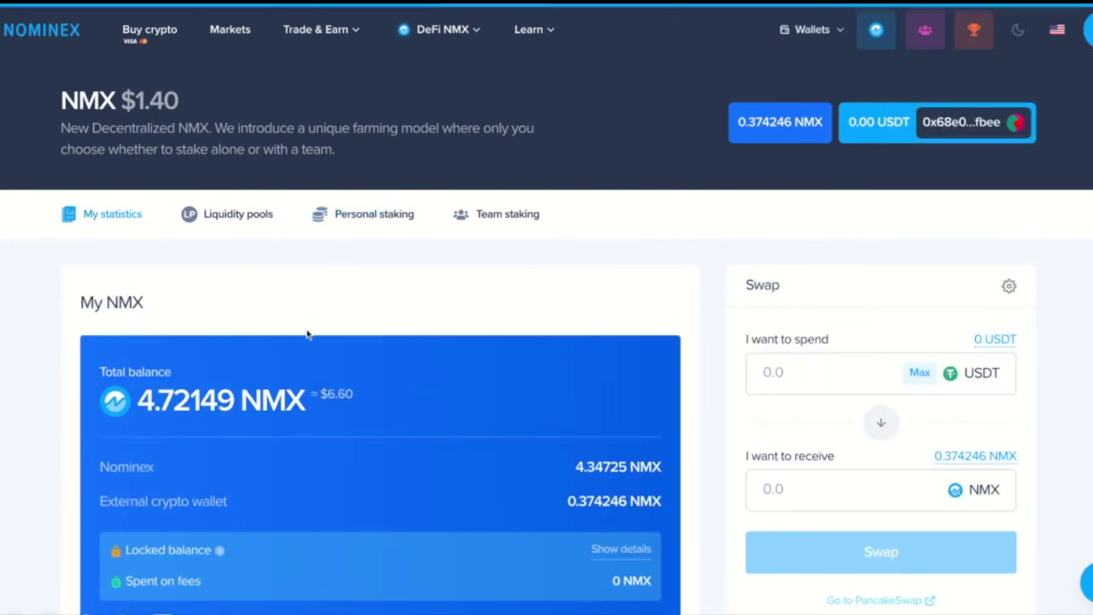
{"action": "scroll", "coordinate": [323, 388], "scroll_direction": "down", "scroll_amount": 4}
{"action": "scroll", "coordinate": [323, 393], "scroll_direction": "down", "scroll_amount": 5}
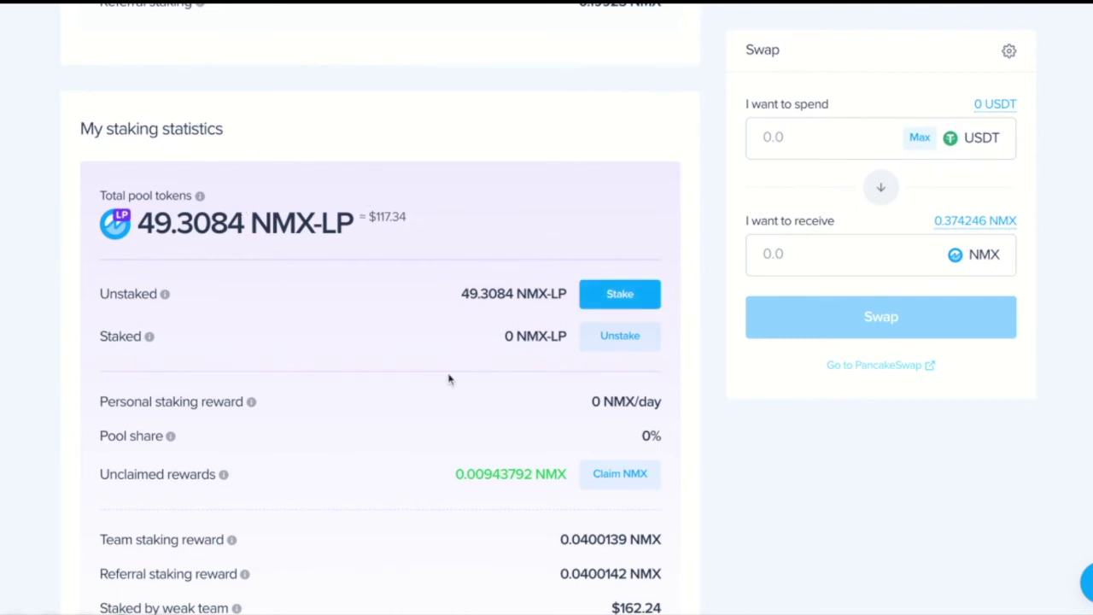
Step: Approve and remove 100% of the liquidity from the NMX-USDT pool
{"action": "scroll", "coordinate": [461, 367], "scroll_direction": "up", "scroll_amount": 10}
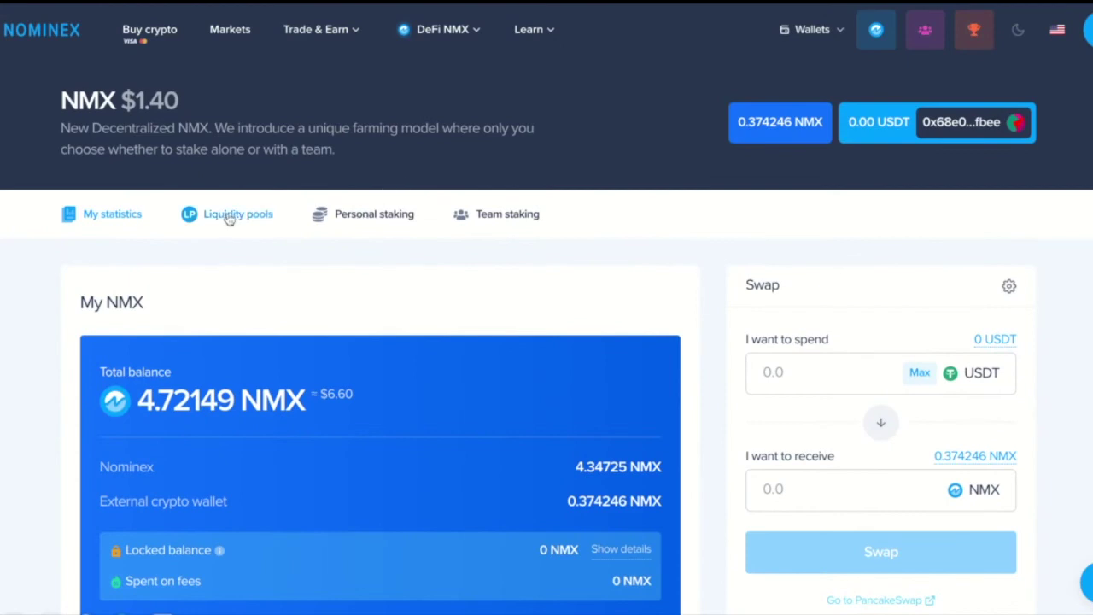
{"action": "left_click", "coordinate": [229, 216]}
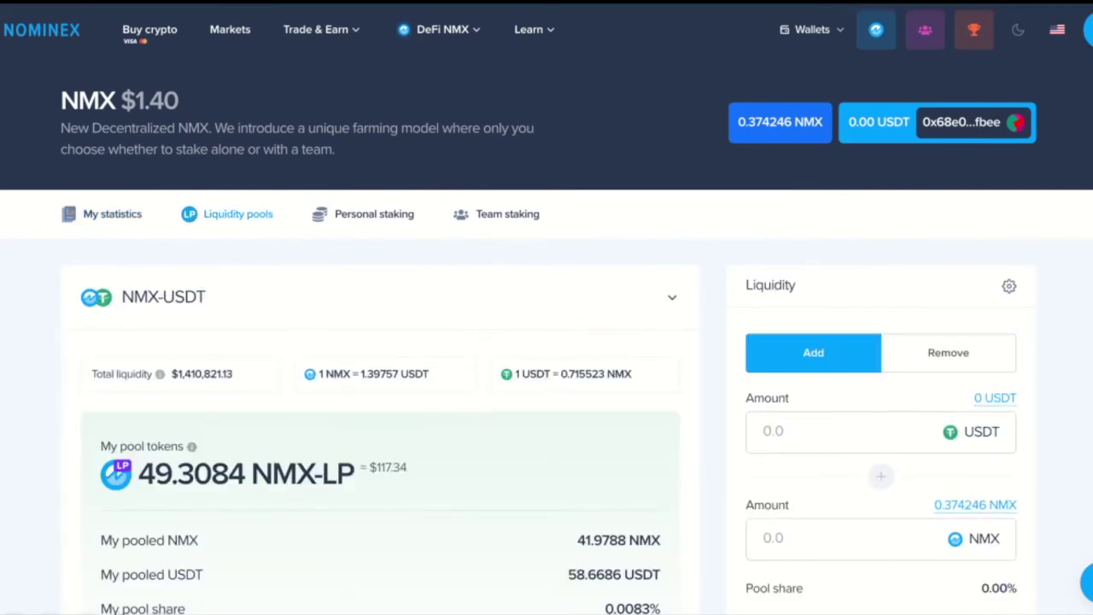
{"action": "scroll", "coordinate": [546, 268], "scroll_direction": "down", "scroll_amount": 1}
{"action": "left_click", "coordinate": [939, 309]}
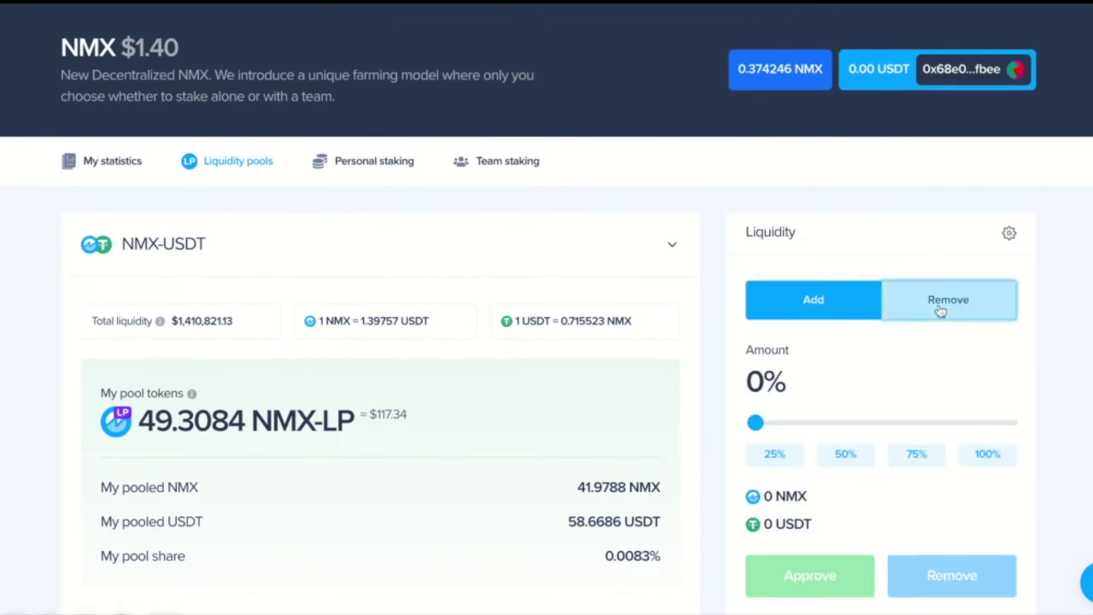
{"action": "left_click", "coordinate": [990, 457]}
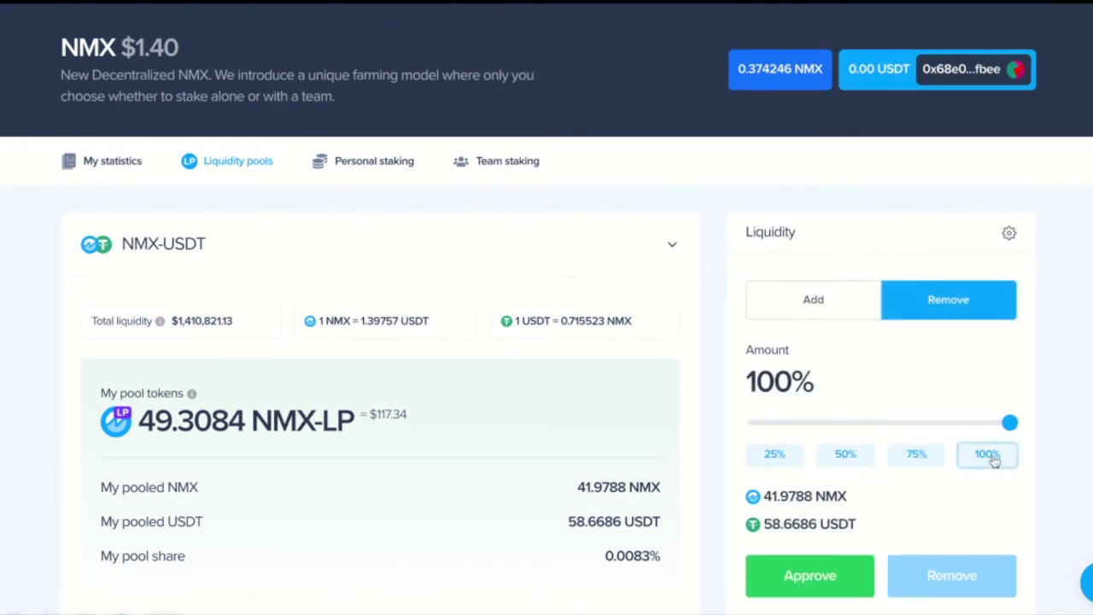
{"action": "left_click", "coordinate": [817, 579]}
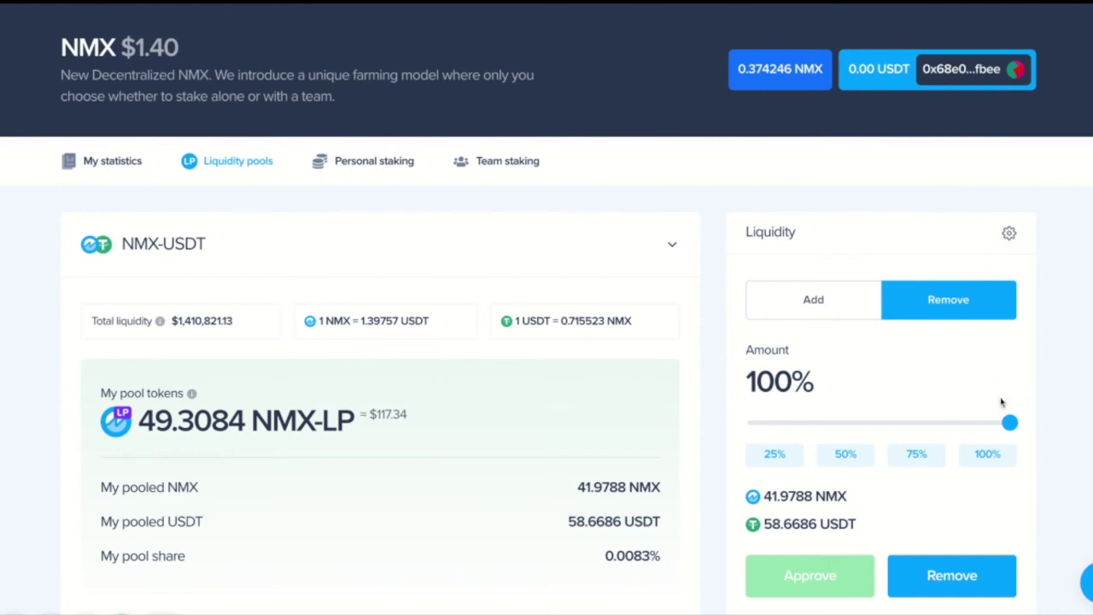
{"action": "left_click", "coordinate": [935, 565]}
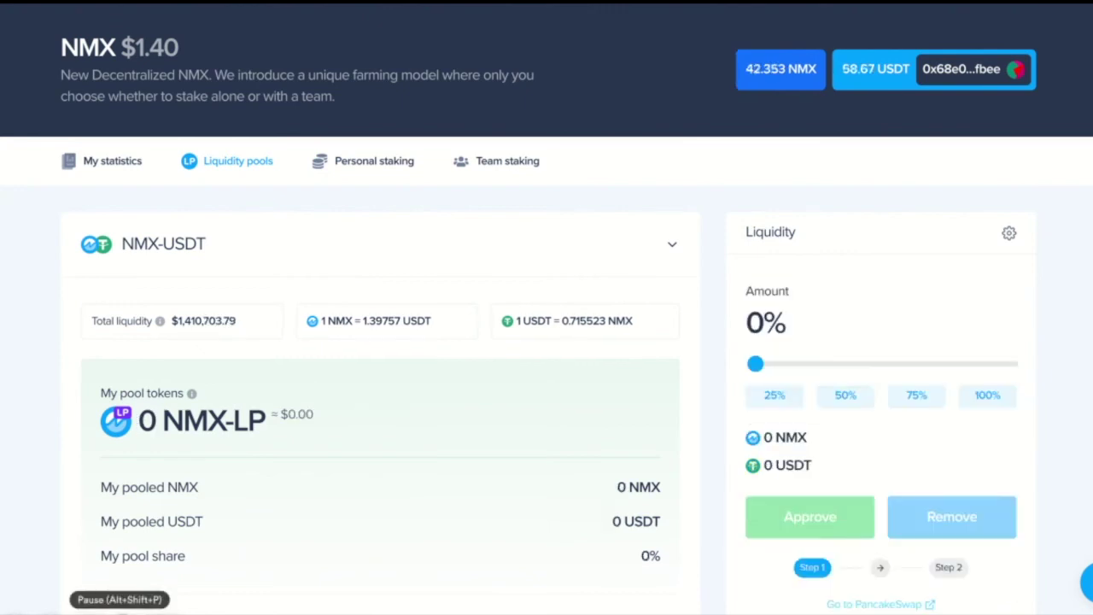
Step: Review the total NMX balance and the external crypto wallet balance in the overall NMX statistics
{"action": "left_click", "coordinate": [119, 162]}
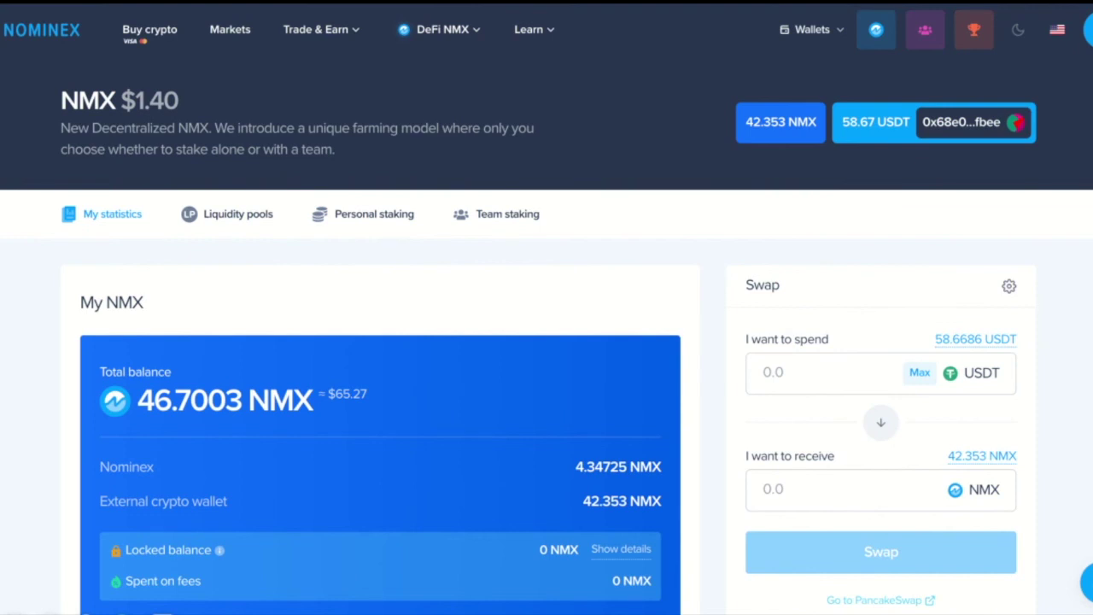
{"action": "scroll", "coordinate": [547, 307], "scroll_direction": "down", "scroll_amount": 1}
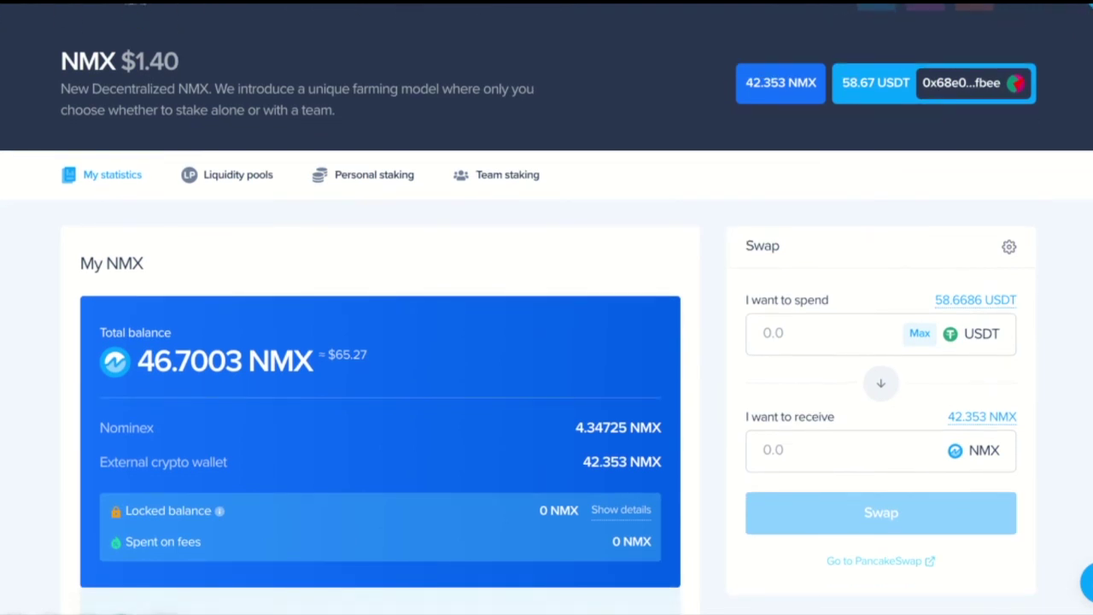
{"action": "scroll", "coordinate": [403, 263], "scroll_direction": "down", "scroll_amount": 1}
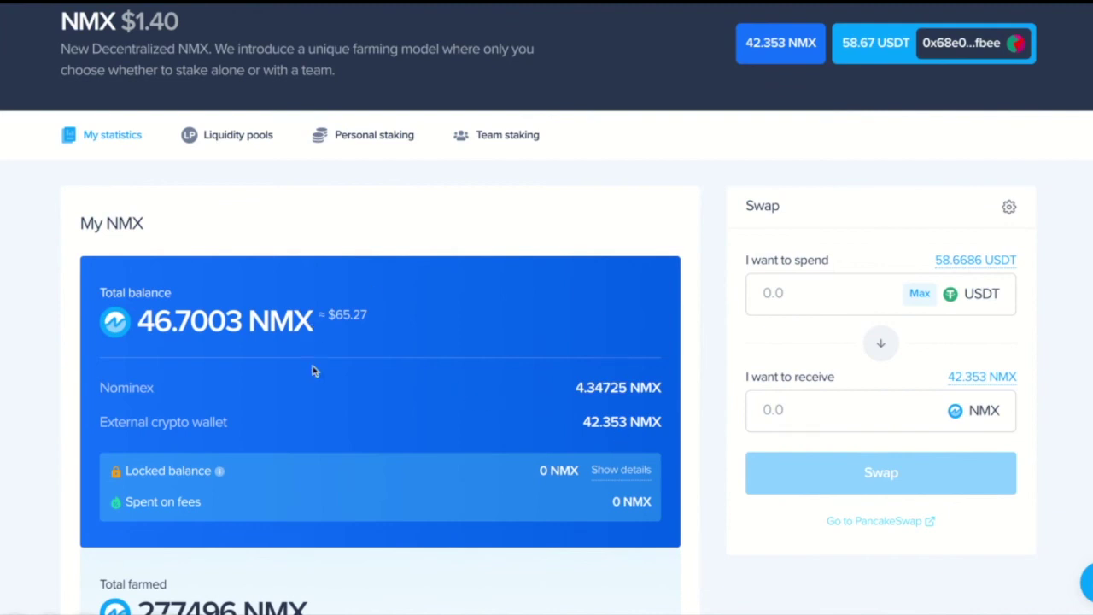
{"action": "scroll", "coordinate": [370, 281], "scroll_direction": "up", "scroll_amount": 1}
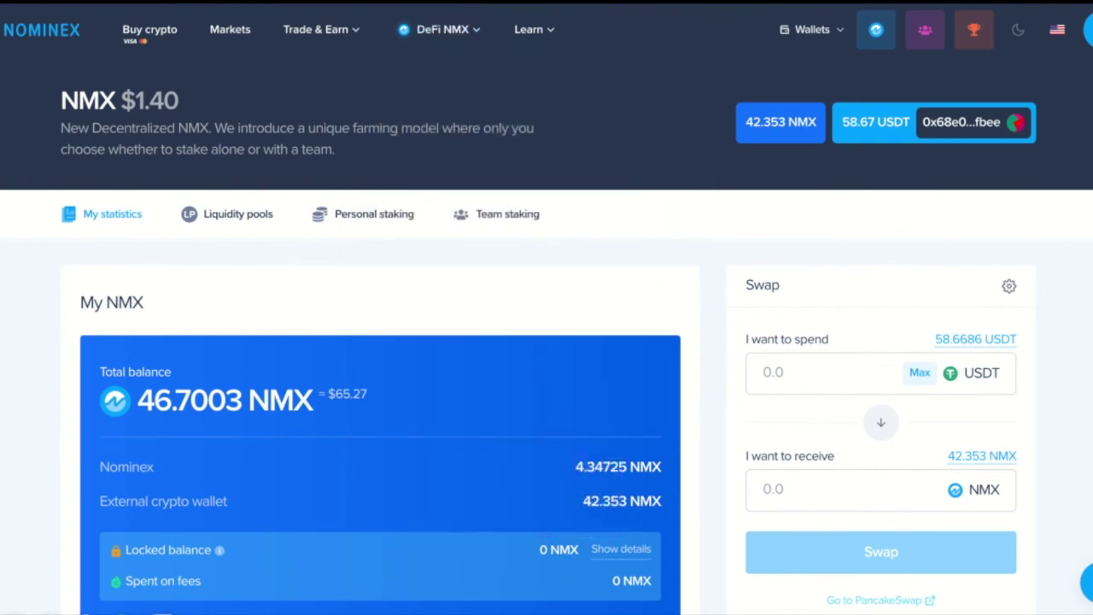
Step: Open the referral program and review the referral level, the referral rank and the breakdown of earned rewards
{"action": "mouse_move", "coordinate": [336, 37]}
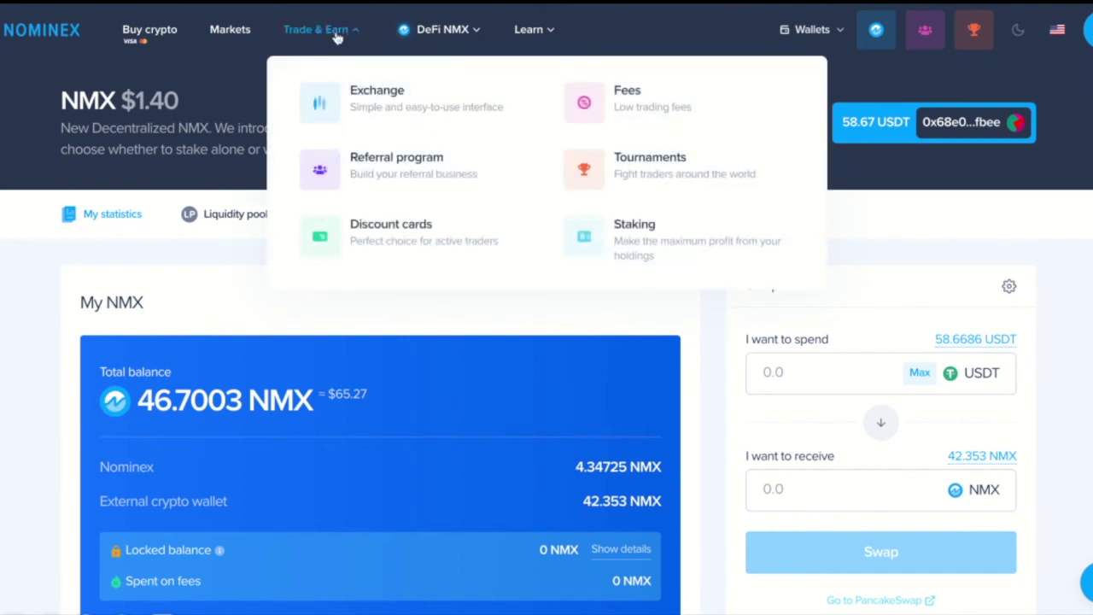
{"action": "left_click", "coordinate": [382, 168]}
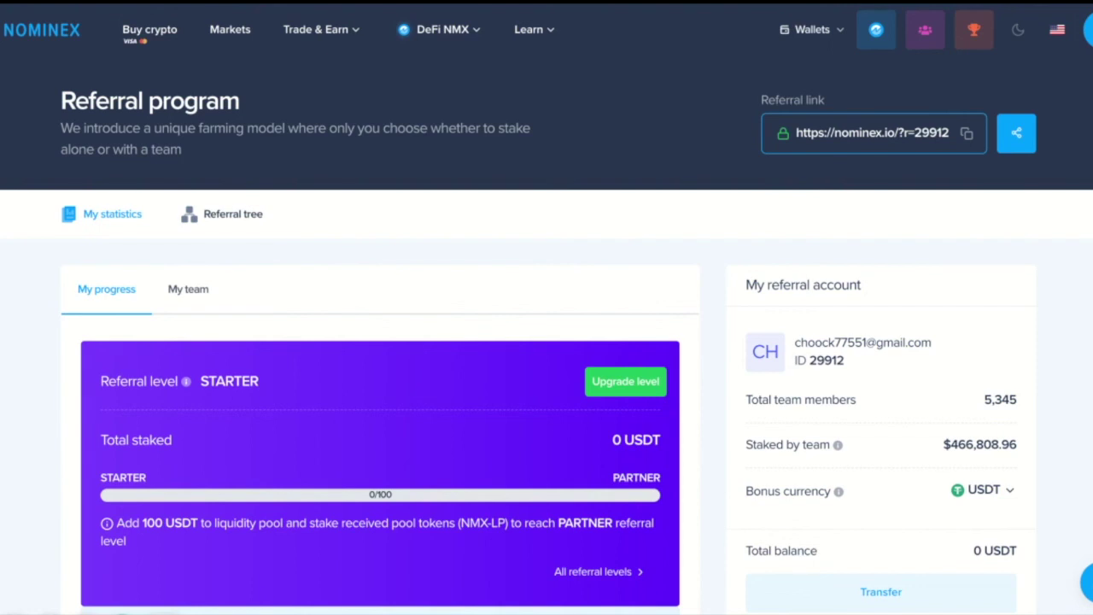
{"action": "scroll", "coordinate": [544, 276], "scroll_direction": "down", "scroll_amount": 2}
{"action": "scroll", "coordinate": [544, 276], "scroll_direction": "down", "scroll_amount": 2}
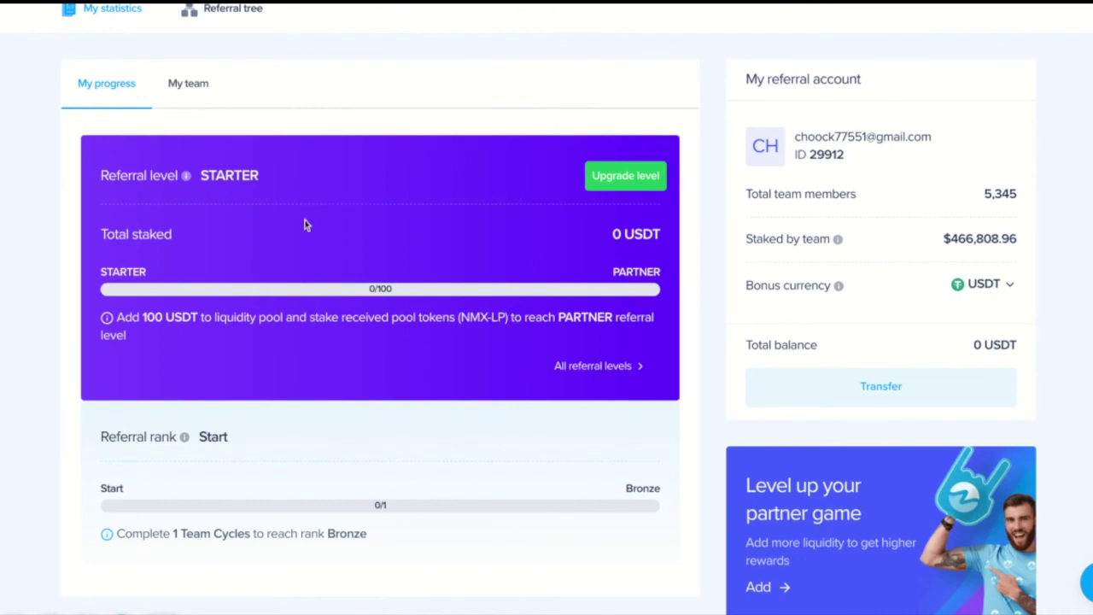
{"action": "scroll", "coordinate": [272, 340], "scroll_direction": "down", "scroll_amount": 1}
{"action": "scroll", "coordinate": [271, 340], "scroll_direction": "down", "scroll_amount": 1}
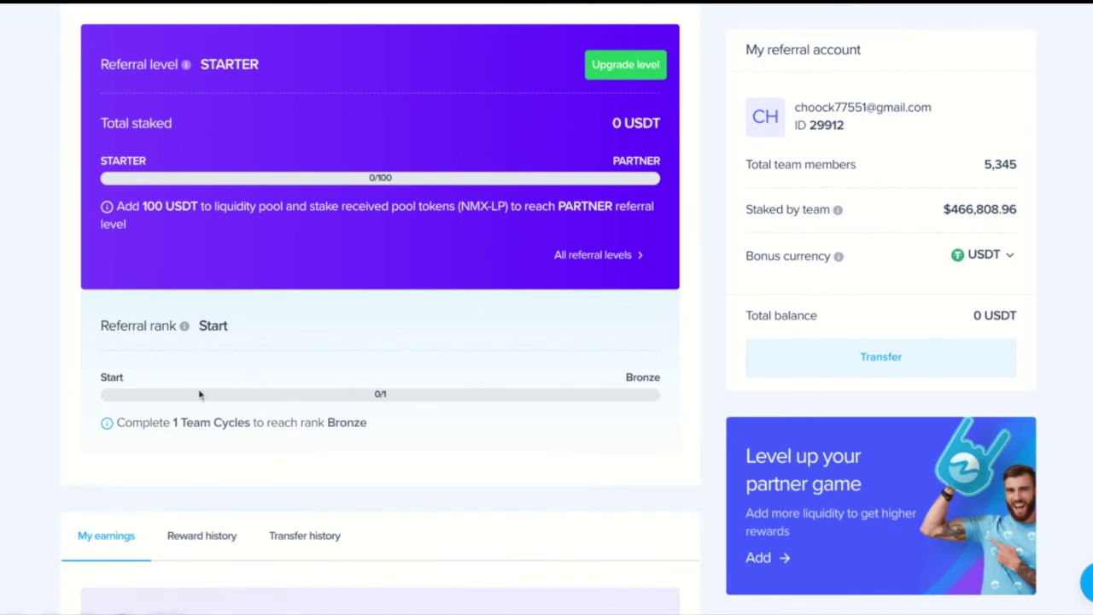
{"action": "scroll", "coordinate": [260, 401], "scroll_direction": "down", "scroll_amount": 2}
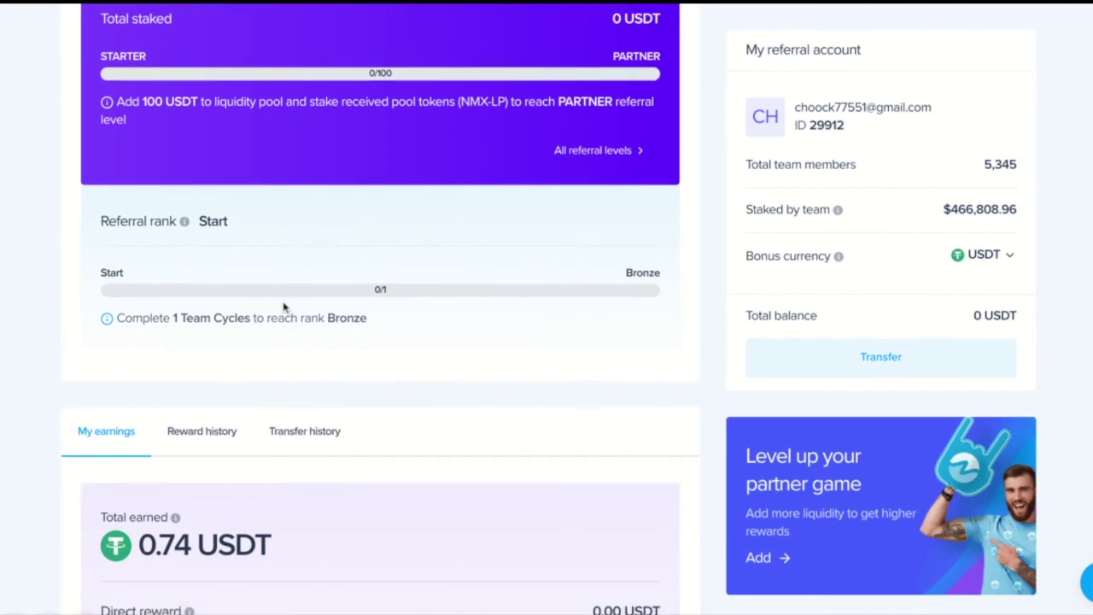
{"action": "scroll", "coordinate": [258, 339], "scroll_direction": "down", "scroll_amount": 3}
{"action": "scroll", "coordinate": [259, 340], "scroll_direction": "down", "scroll_amount": 3}
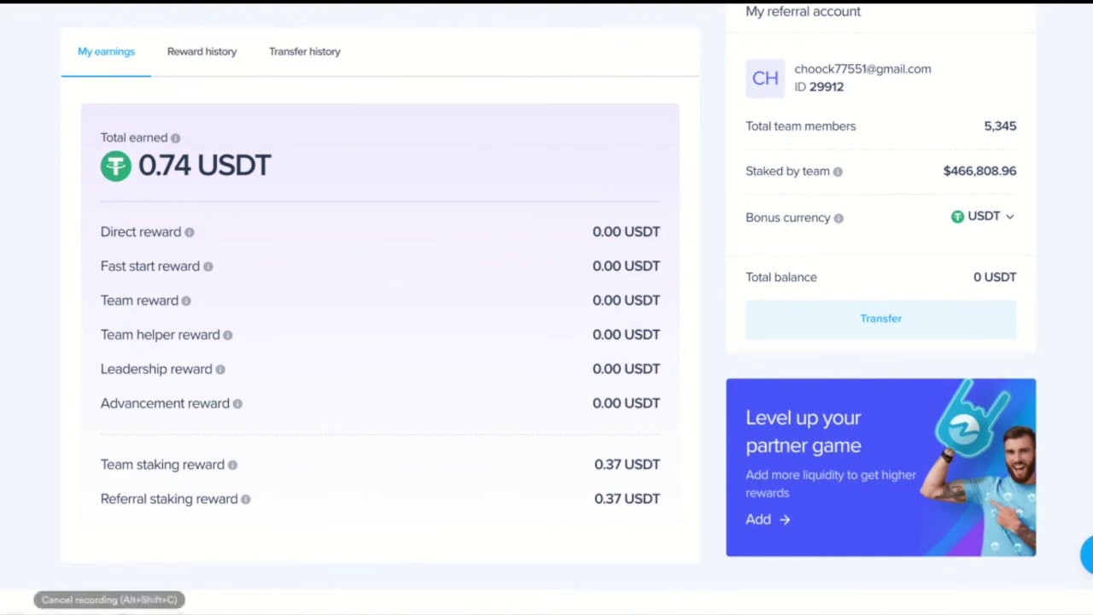
Step: Show the team statistics in the referral program and examine the total members, direct and spillover referrals, and weak team
{"action": "scroll", "coordinate": [258, 392], "scroll_direction": "up", "scroll_amount": 6}
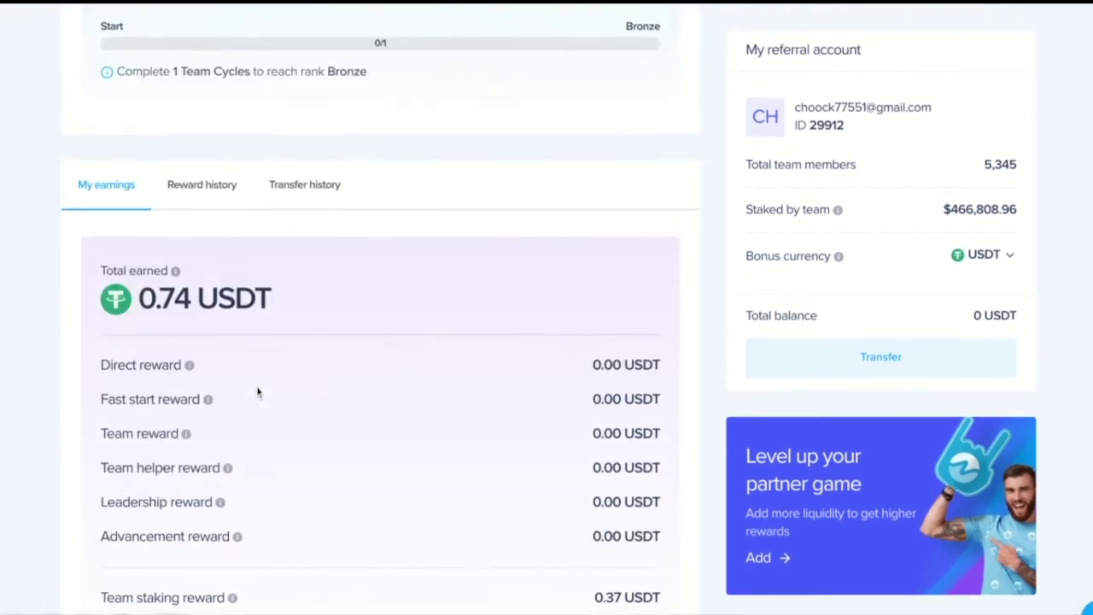
{"action": "scroll", "coordinate": [259, 393], "scroll_direction": "up", "scroll_amount": 2}
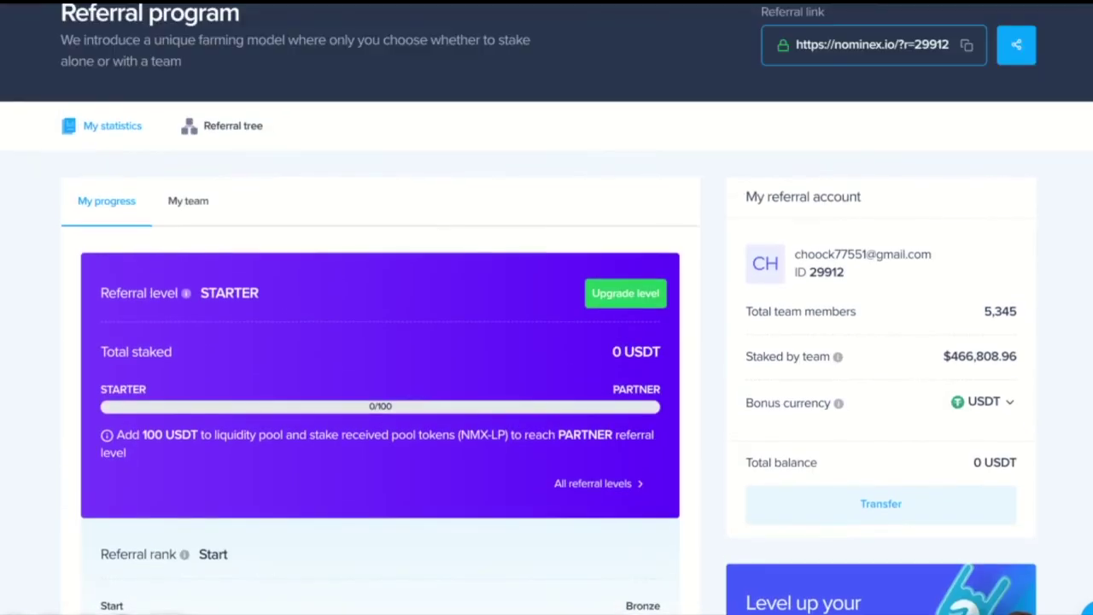
{"action": "left_click", "coordinate": [193, 213]}
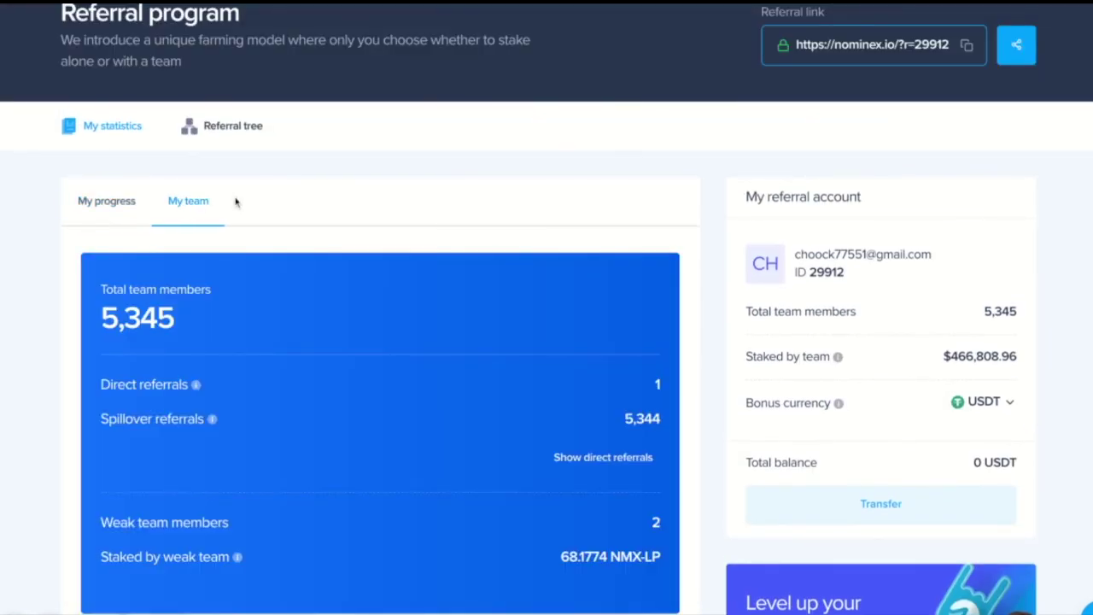
{"action": "scroll", "coordinate": [263, 198], "scroll_direction": "down", "scroll_amount": 1}
{"action": "scroll", "coordinate": [262, 195], "scroll_direction": "down", "scroll_amount": 2}
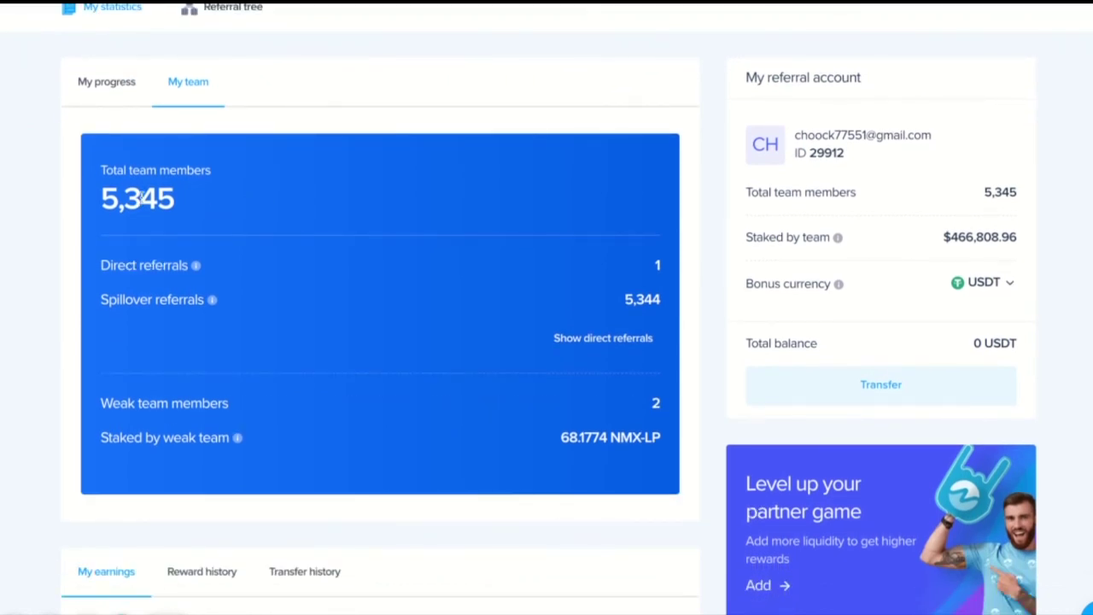
{"action": "scroll", "coordinate": [213, 224], "scroll_direction": "down", "scroll_amount": 2}
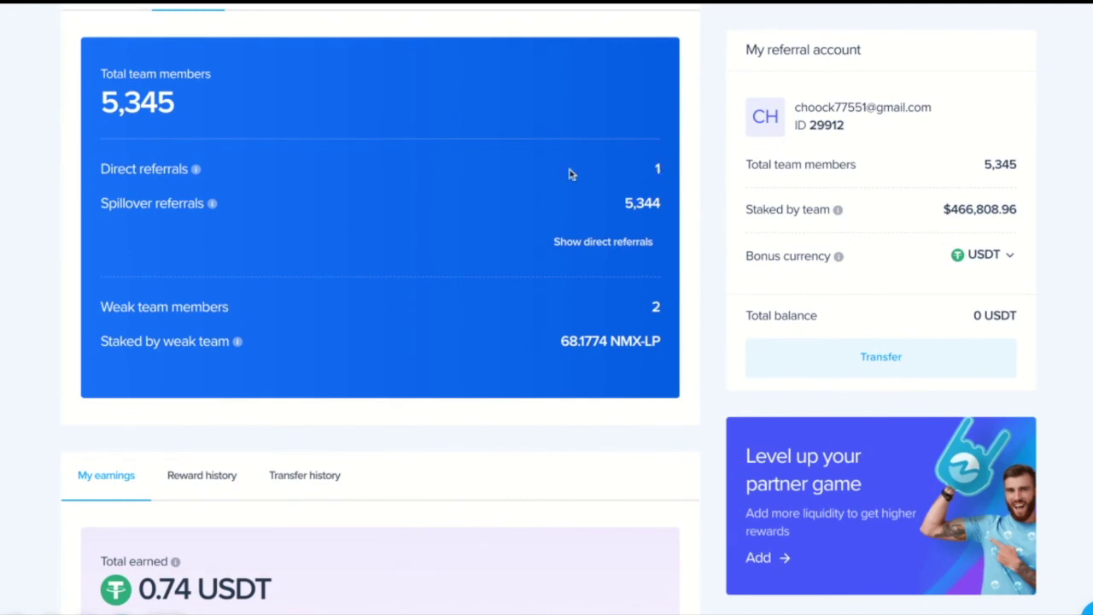
{"action": "scroll", "coordinate": [571, 173], "scroll_direction": "down", "scroll_amount": 1}
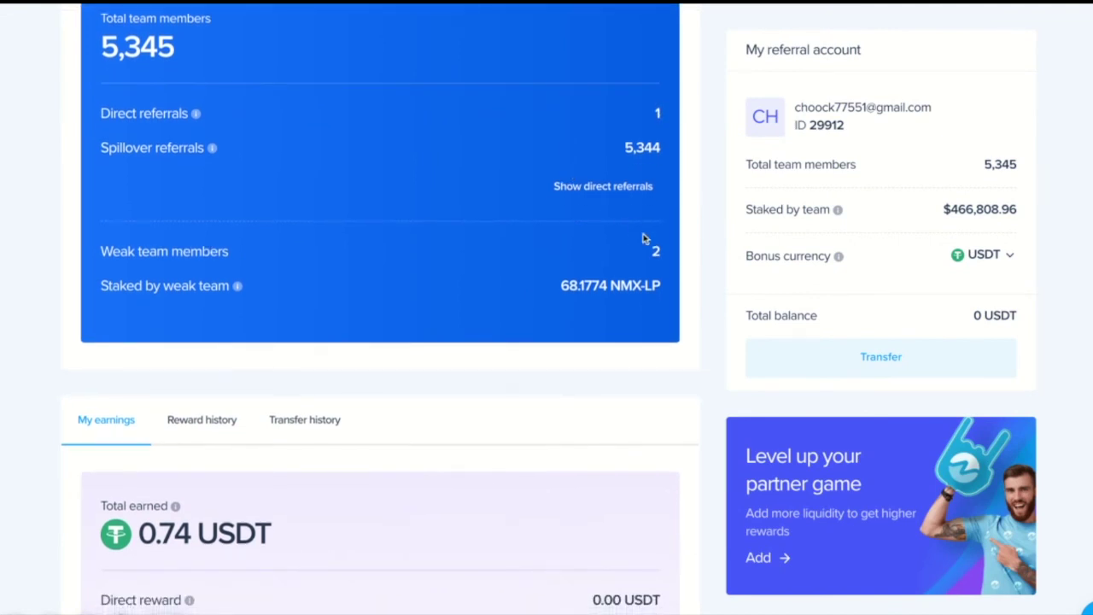
Step: Examine the earned reward breakdown below the team statistics and return to the total team members overview
{"action": "scroll", "coordinate": [615, 302], "scroll_direction": "down", "scroll_amount": 1}
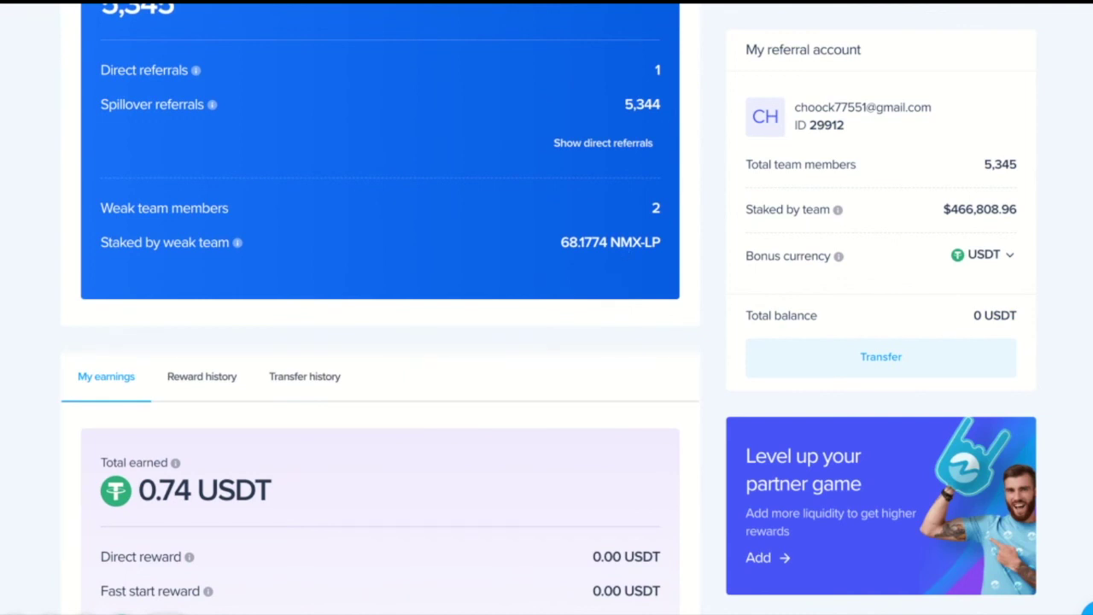
{"action": "scroll", "coordinate": [379, 307], "scroll_direction": "down", "scroll_amount": 2}
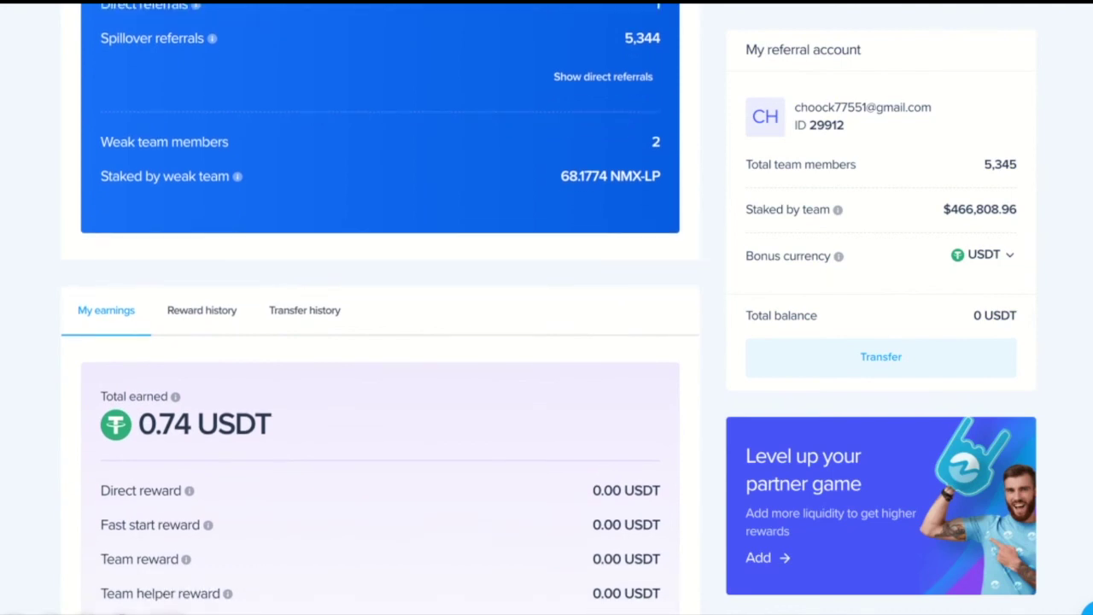
{"action": "scroll", "coordinate": [533, 282], "scroll_direction": "up", "scroll_amount": 5}
{"action": "scroll", "coordinate": [533, 283], "scroll_direction": "down", "scroll_amount": 3}
{"action": "scroll", "coordinate": [450, 295], "scroll_direction": "up", "scroll_amount": 4}
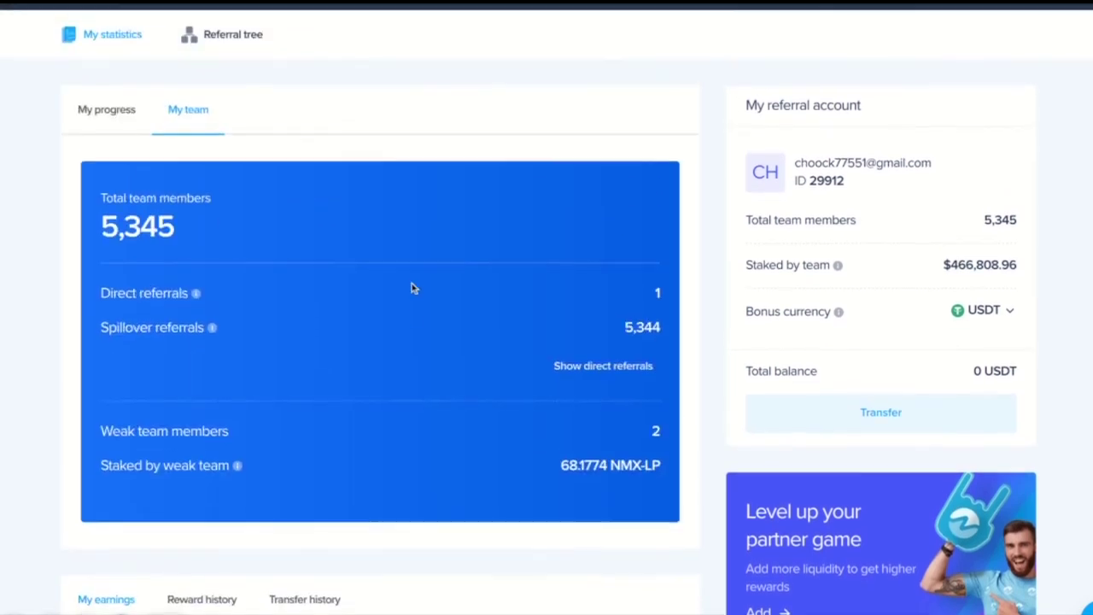
Step: Open the referral tree and view the distribution options for placing new referrals, keeping Random
{"action": "left_click", "coordinate": [236, 39]}
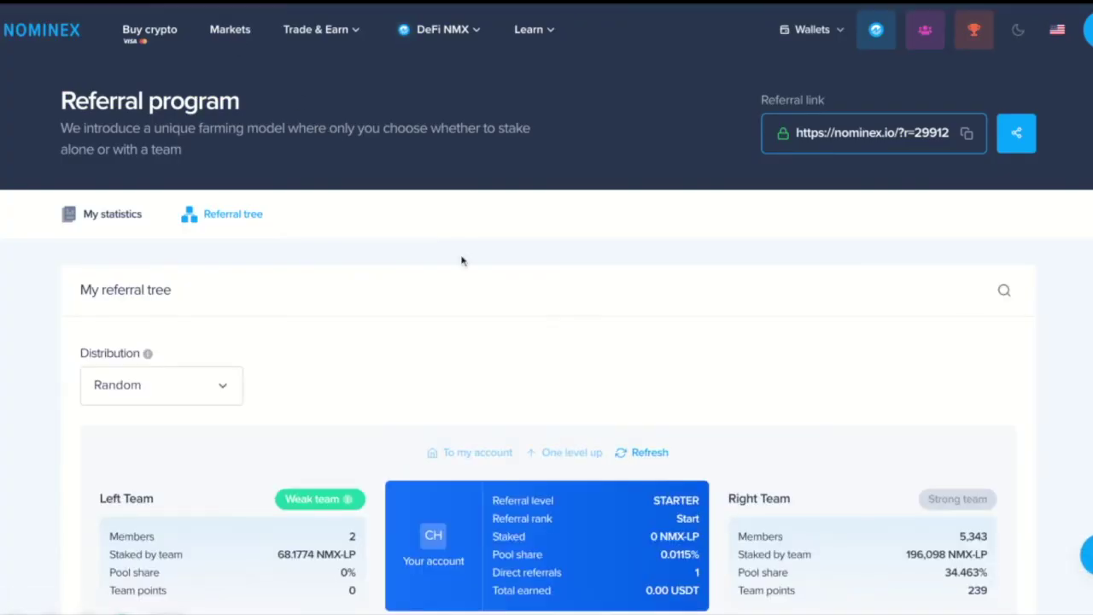
{"action": "scroll", "coordinate": [499, 297], "scroll_direction": "down", "scroll_amount": 3}
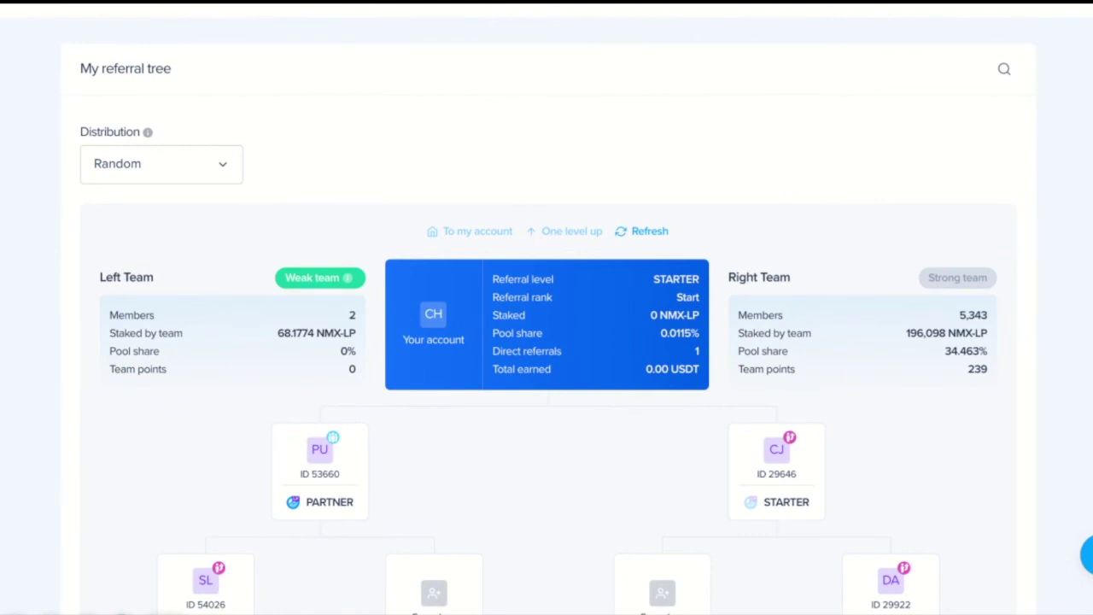
{"action": "scroll", "coordinate": [547, 307], "scroll_direction": "up", "scroll_amount": 1}
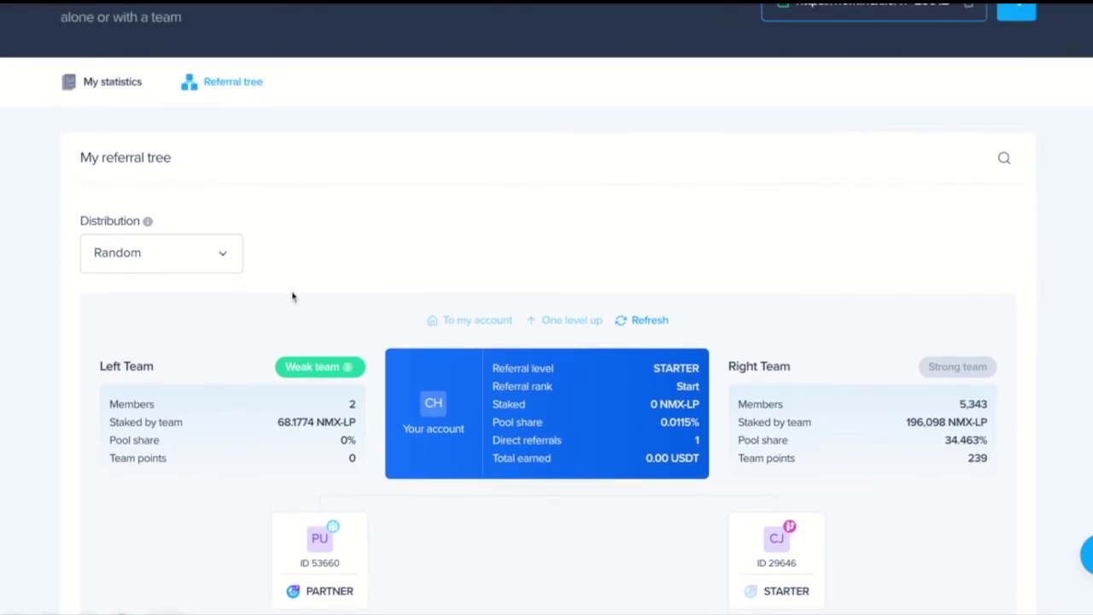
{"action": "left_click", "coordinate": [220, 258]}
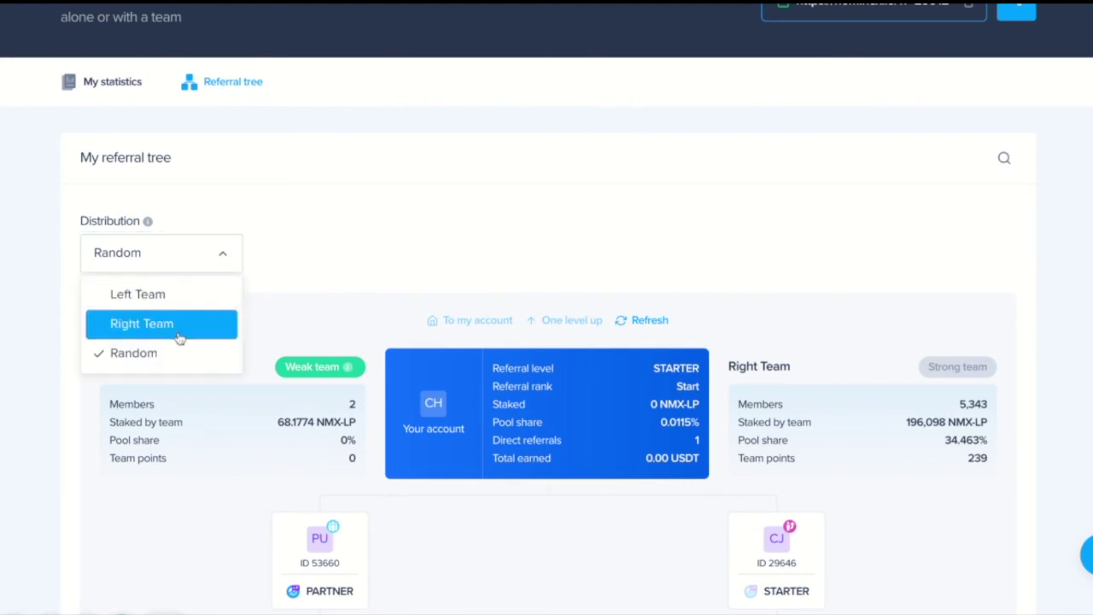
{"action": "left_click", "coordinate": [342, 245]}
Step: View the details of the PARTNER-level direct referral in the referral tree and open that member's own team structure
{"action": "scroll", "coordinate": [408, 268], "scroll_direction": "down", "scroll_amount": 3}
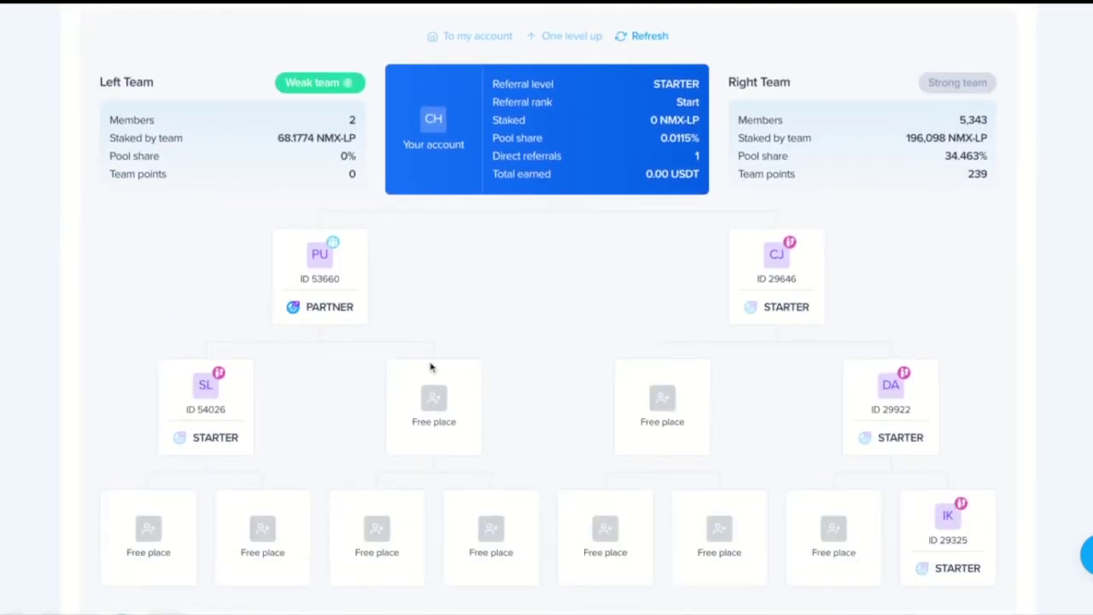
{"action": "mouse_move", "coordinate": [338, 291]}
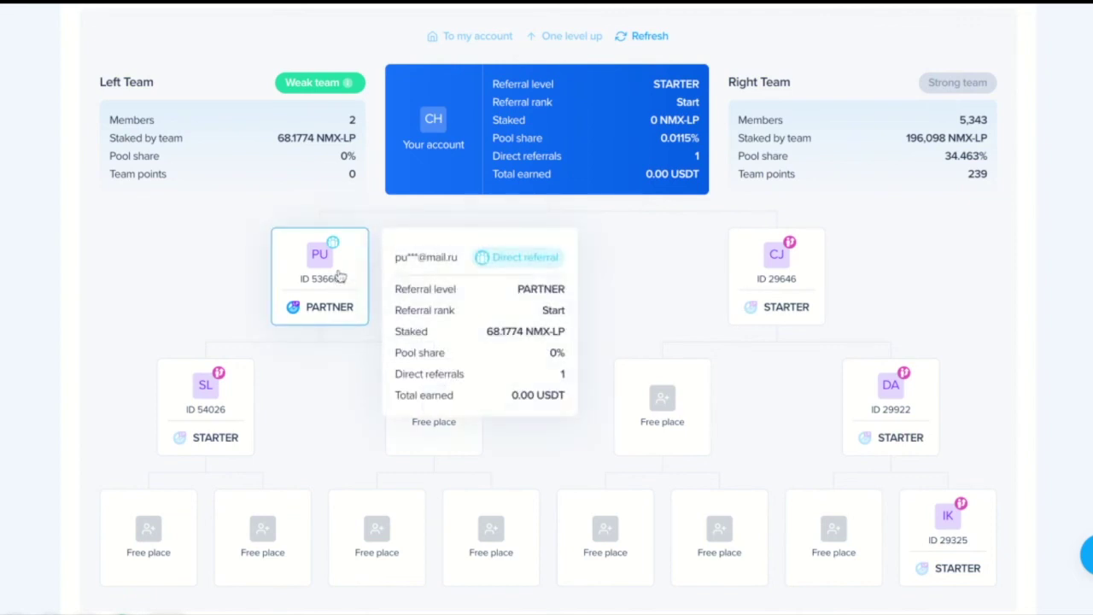
{"action": "left_click", "coordinate": [339, 277]}
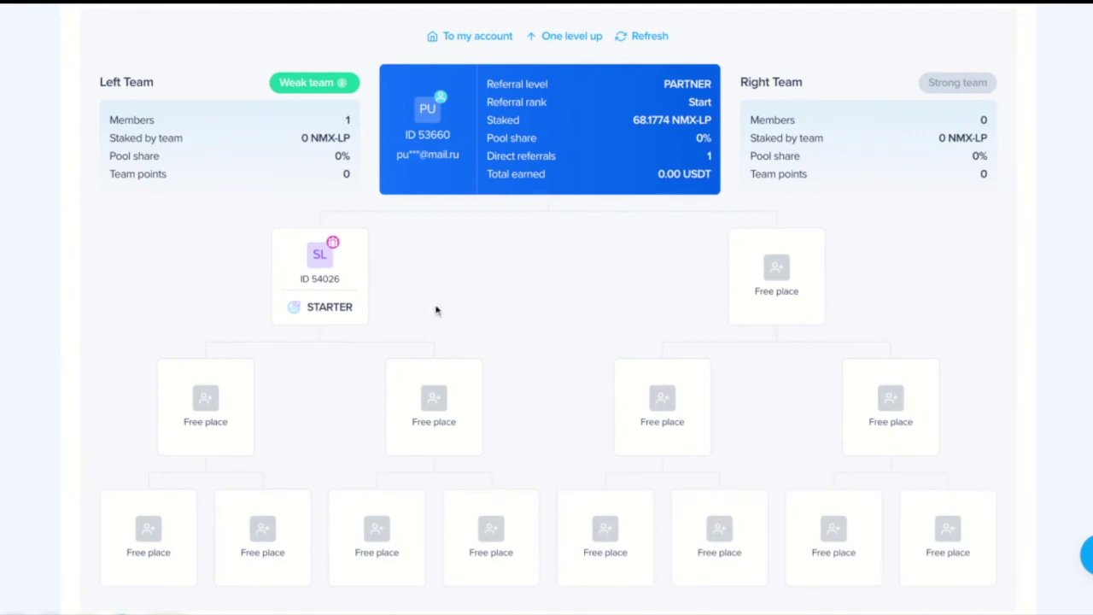
{"action": "scroll", "coordinate": [680, 299], "scroll_direction": "up", "scroll_amount": 1}
{"action": "scroll", "coordinate": [681, 299], "scroll_direction": "up", "scroll_amount": 1}
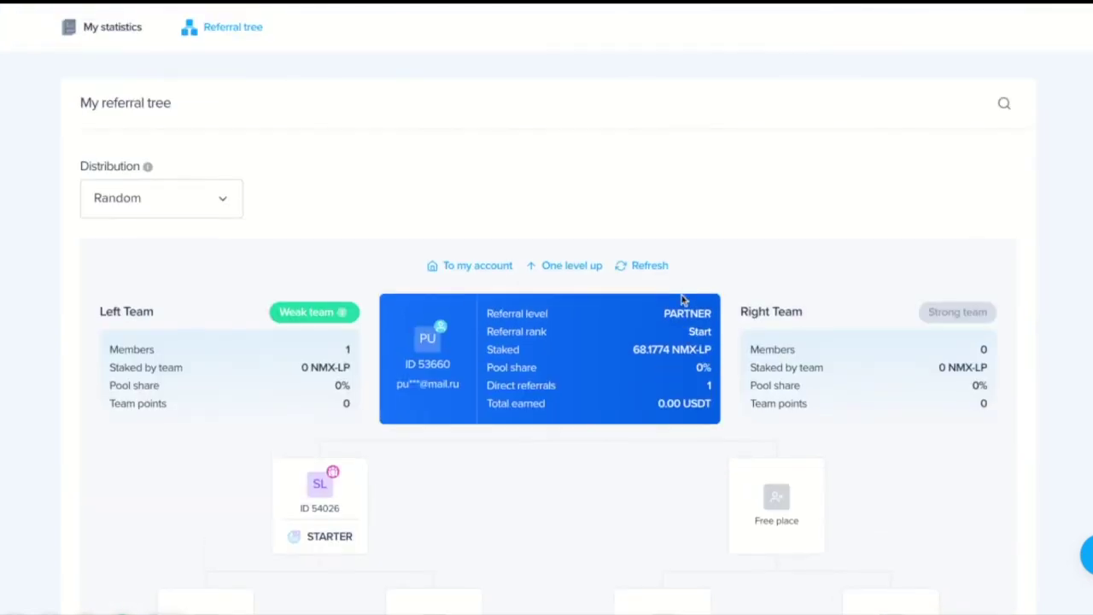